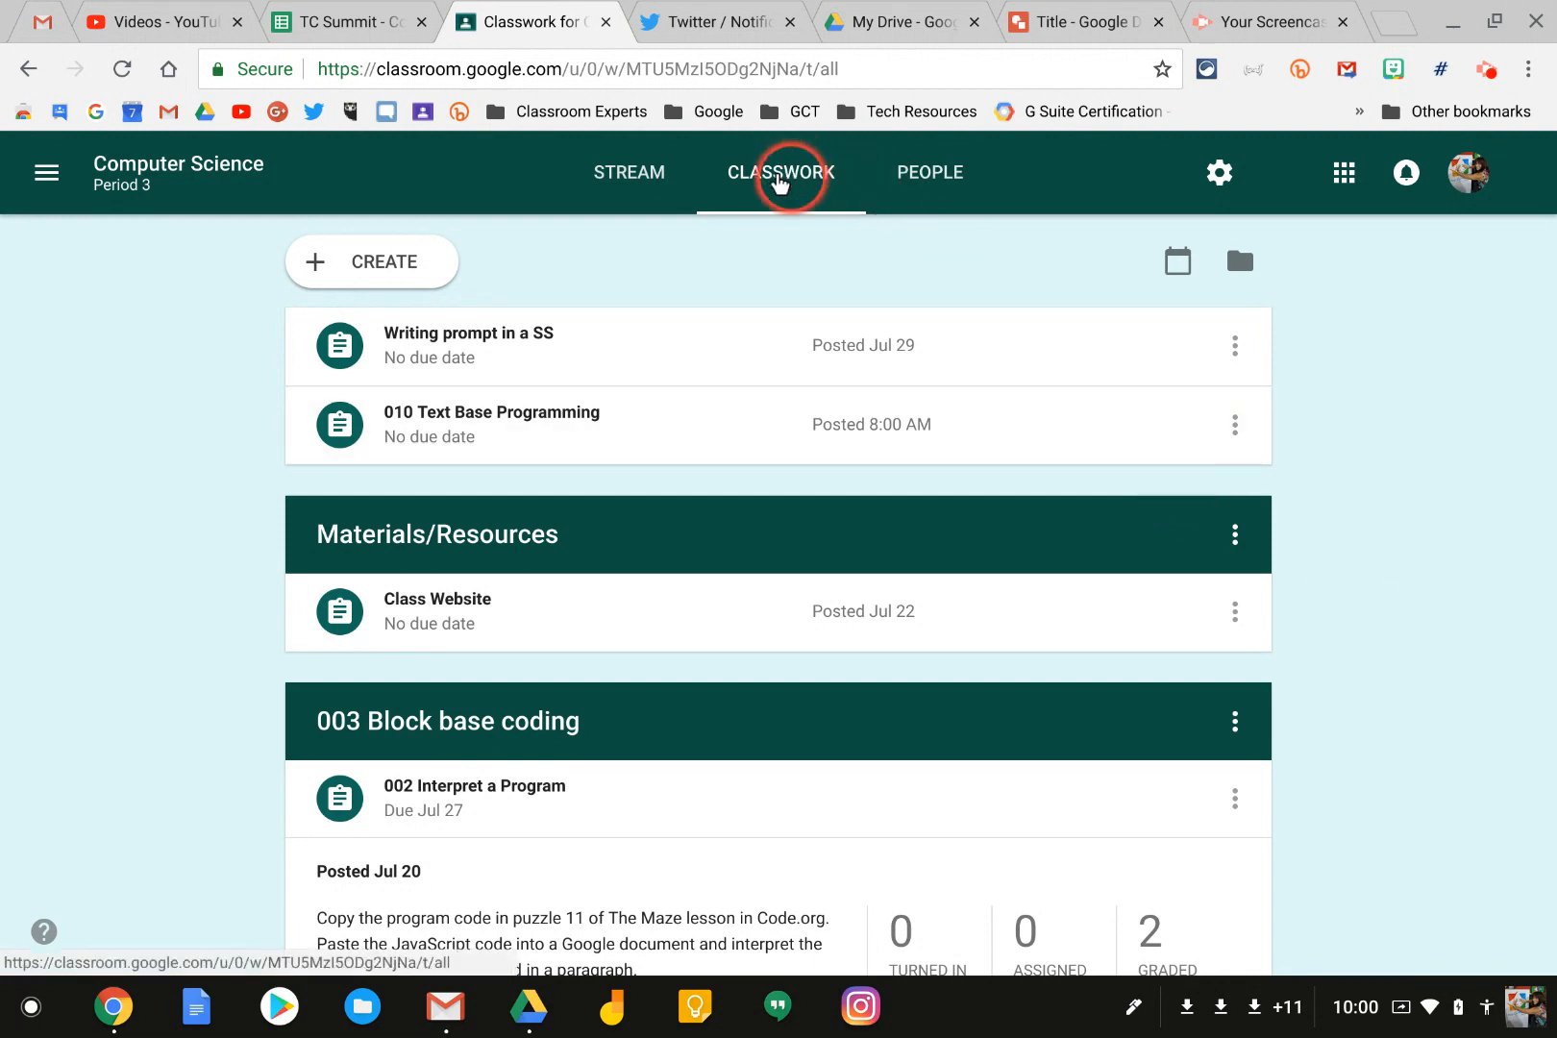
Open the first student's submission for the 002 Interpret a Program assignment in the grading view and check the student list.
{"action": "scroll", "coordinate": [695, 413], "scroll_direction": "down", "scroll_amount": 3}
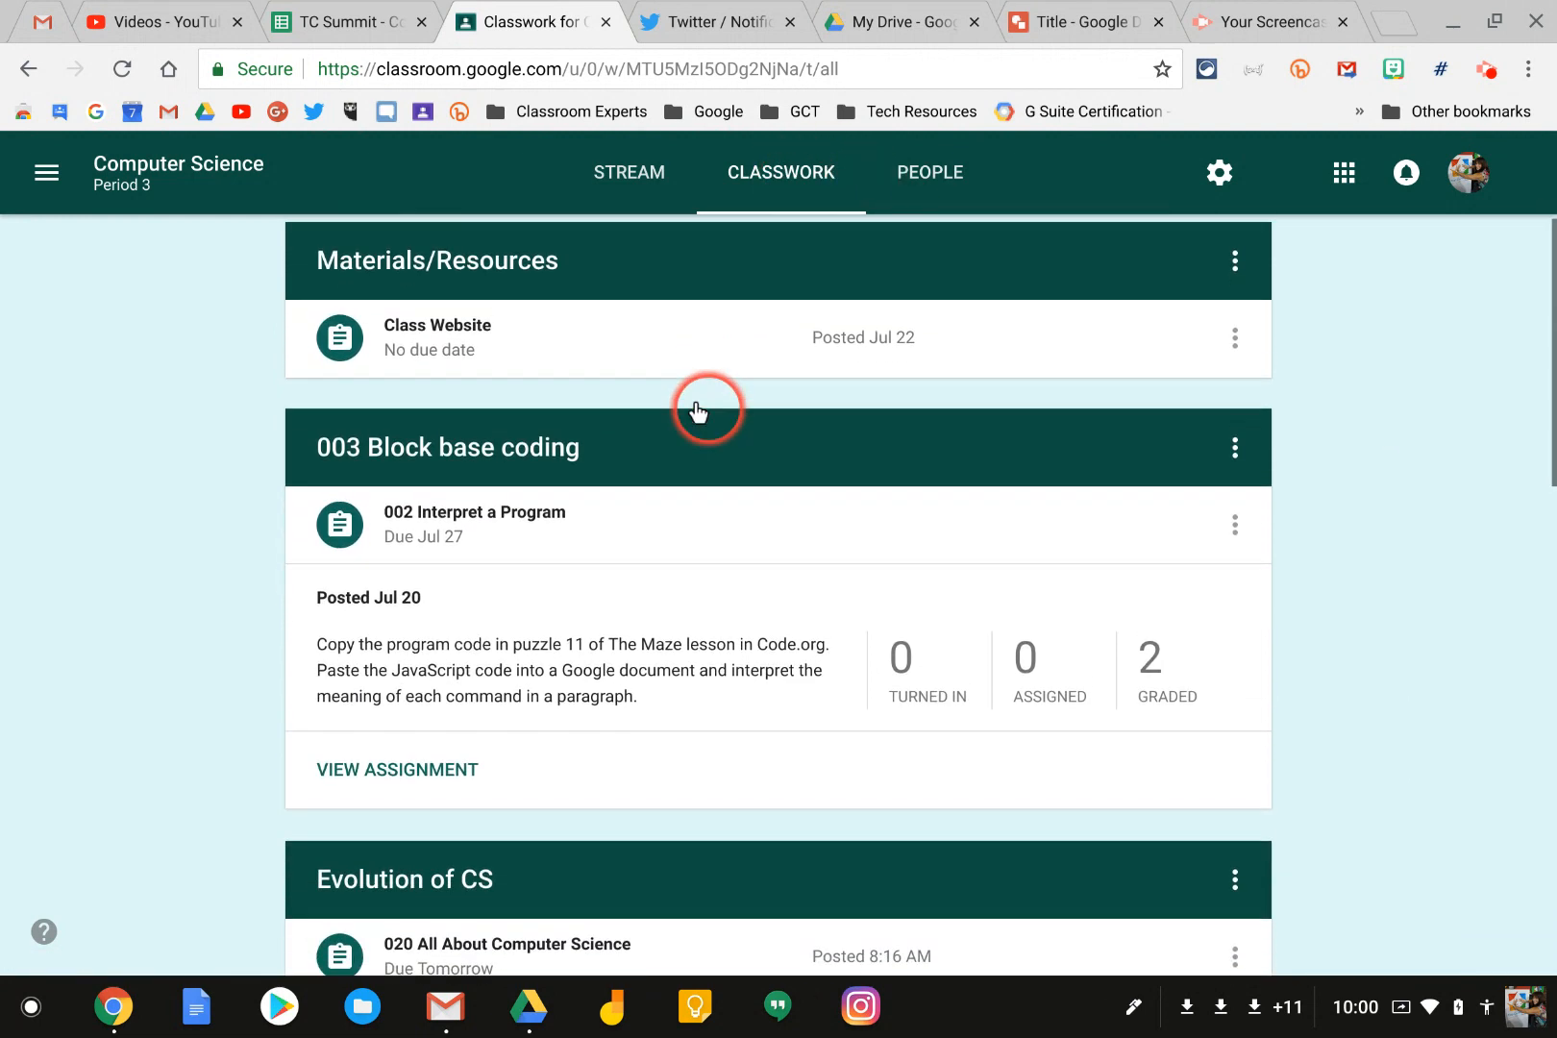
{"action": "scroll", "coordinate": [700, 412], "scroll_direction": "down", "scroll_amount": 1}
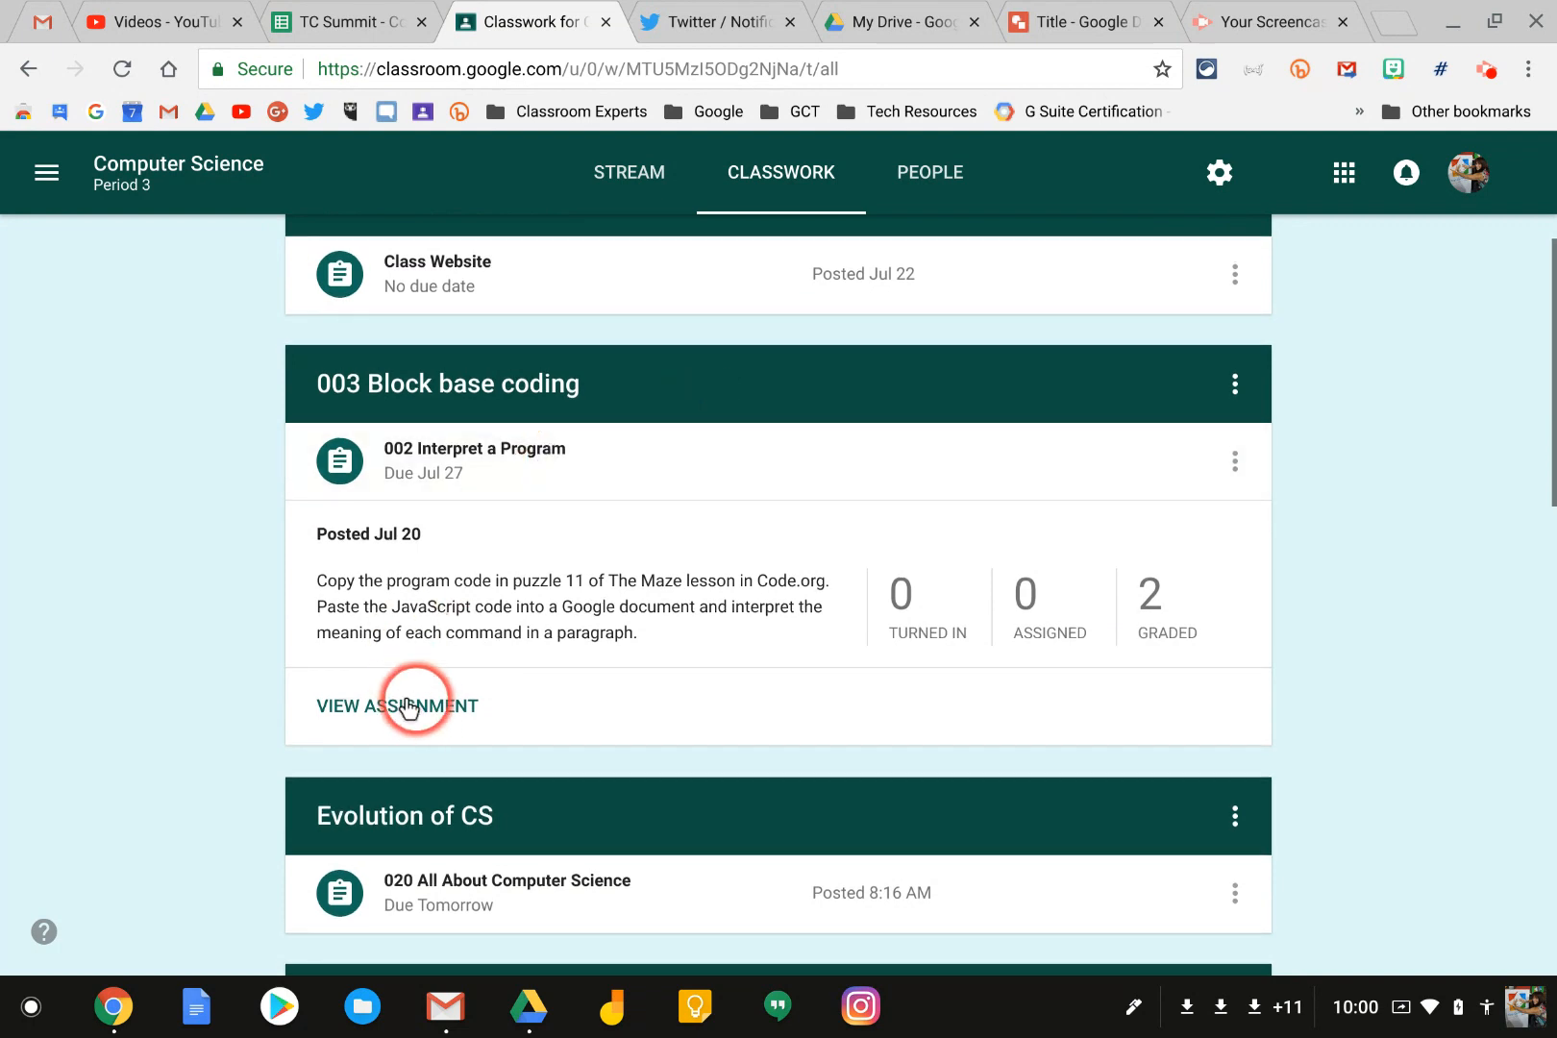
{"action": "left_click", "coordinate": [411, 707]}
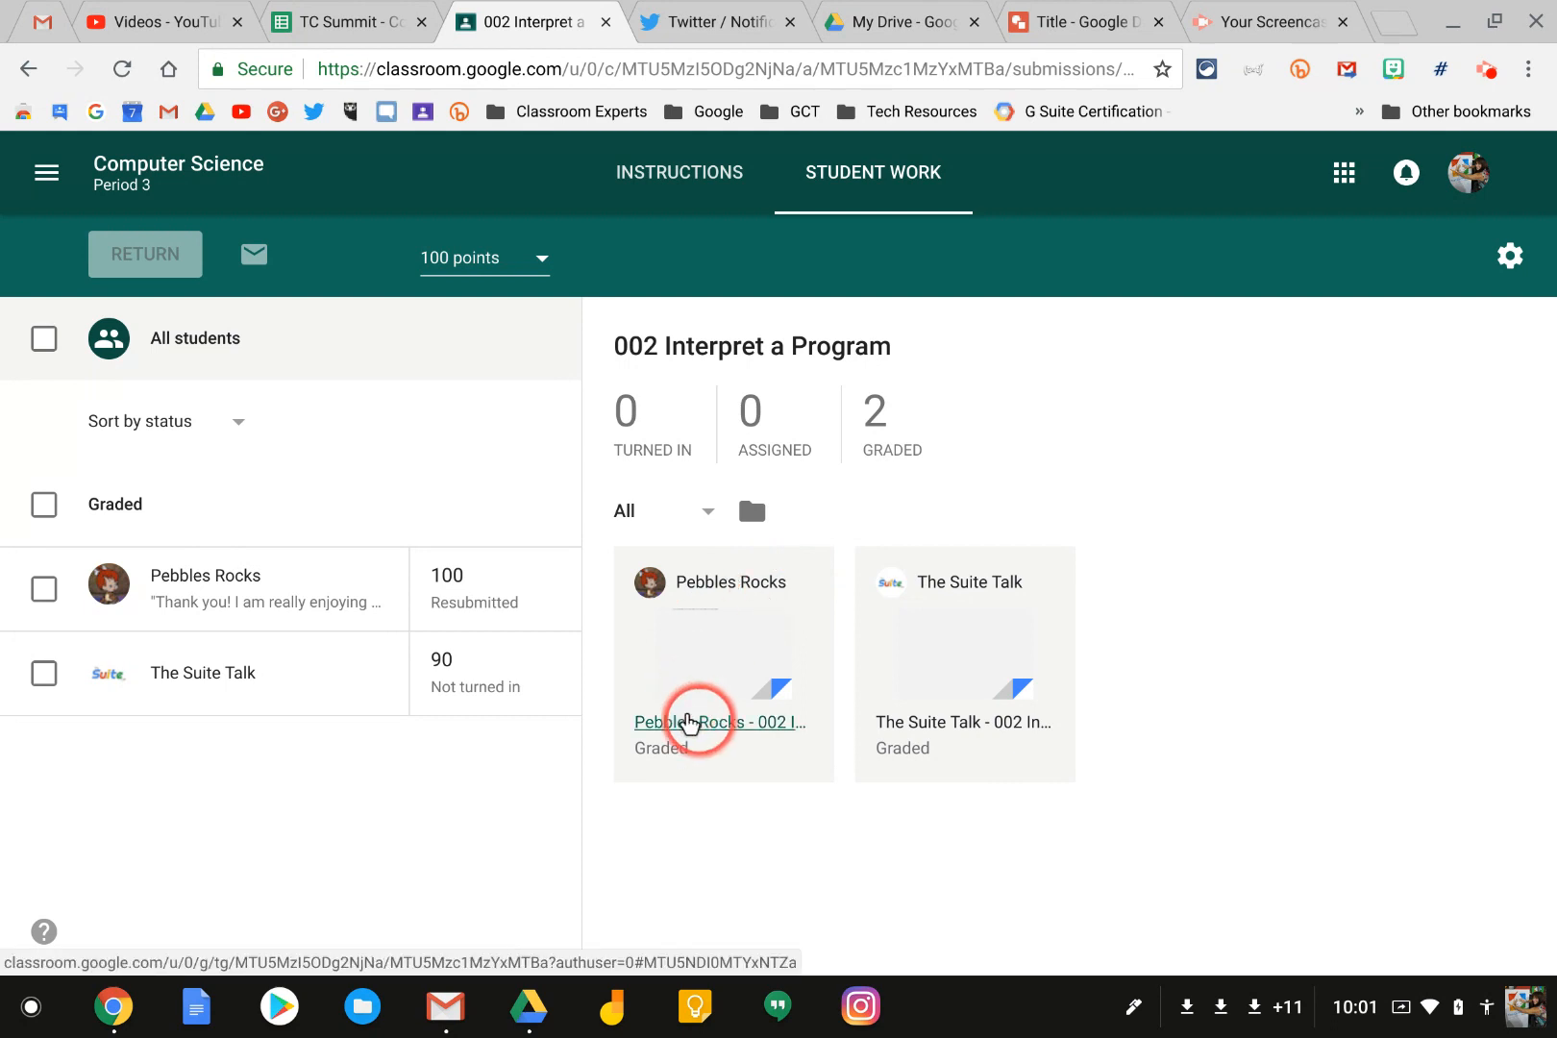
{"action": "left_click", "coordinate": [689, 721]}
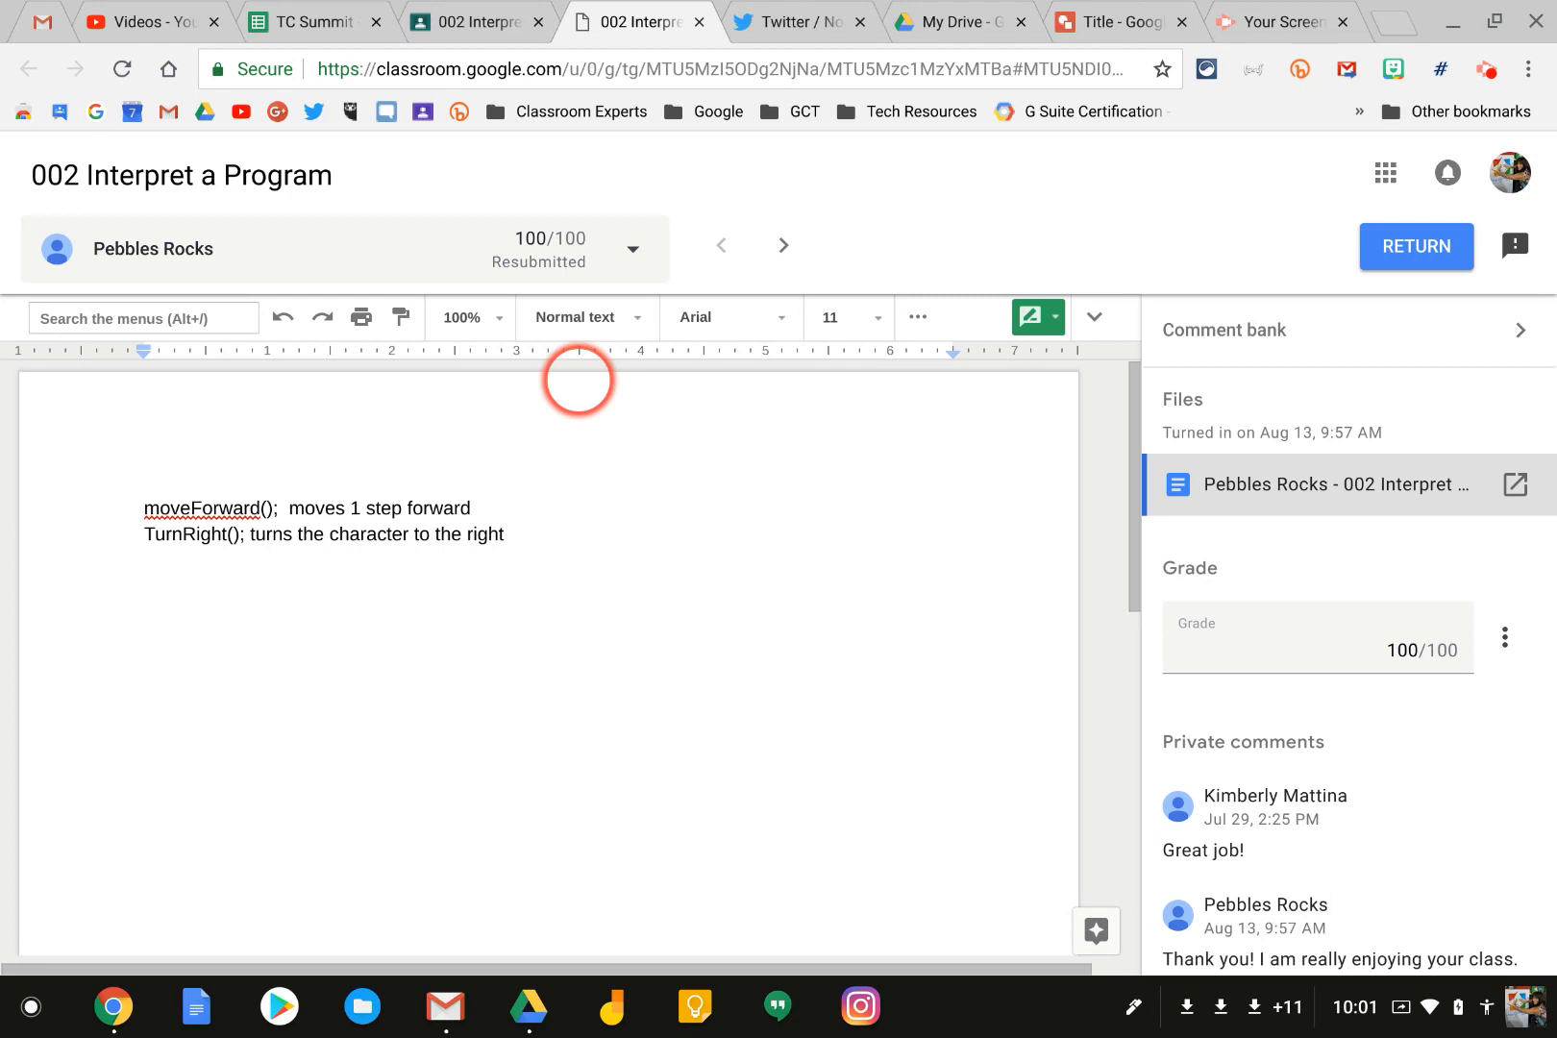
{"action": "left_click", "coordinate": [622, 251]}
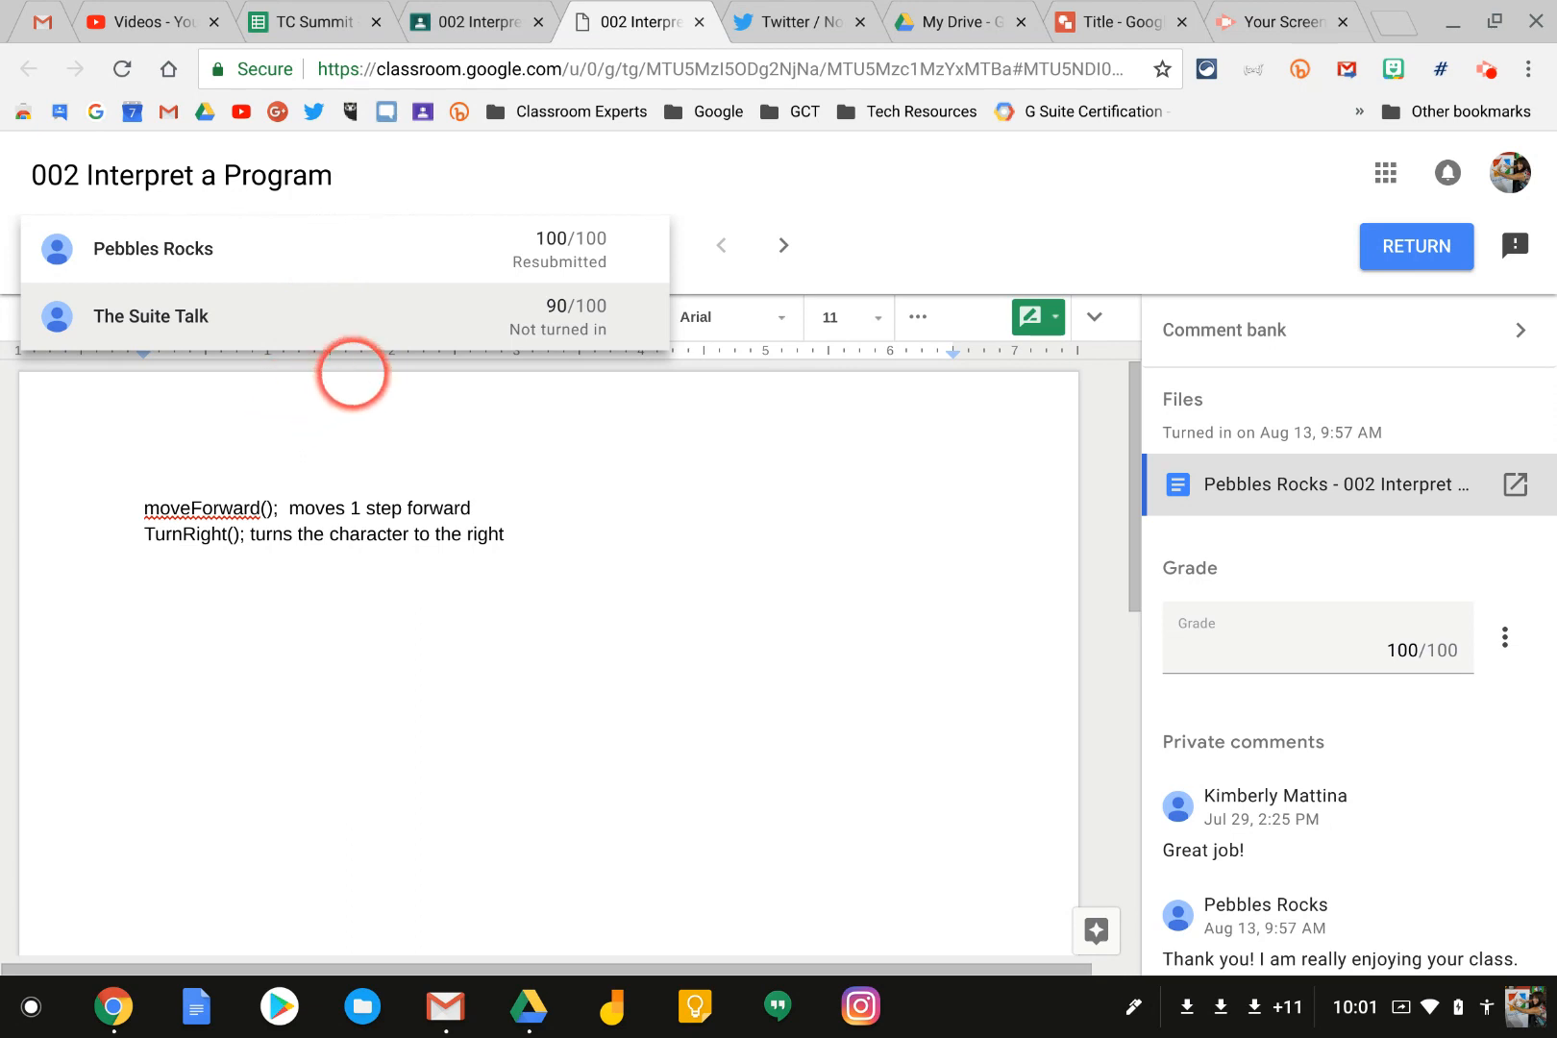
{"action": "left_click", "coordinate": [692, 416]}
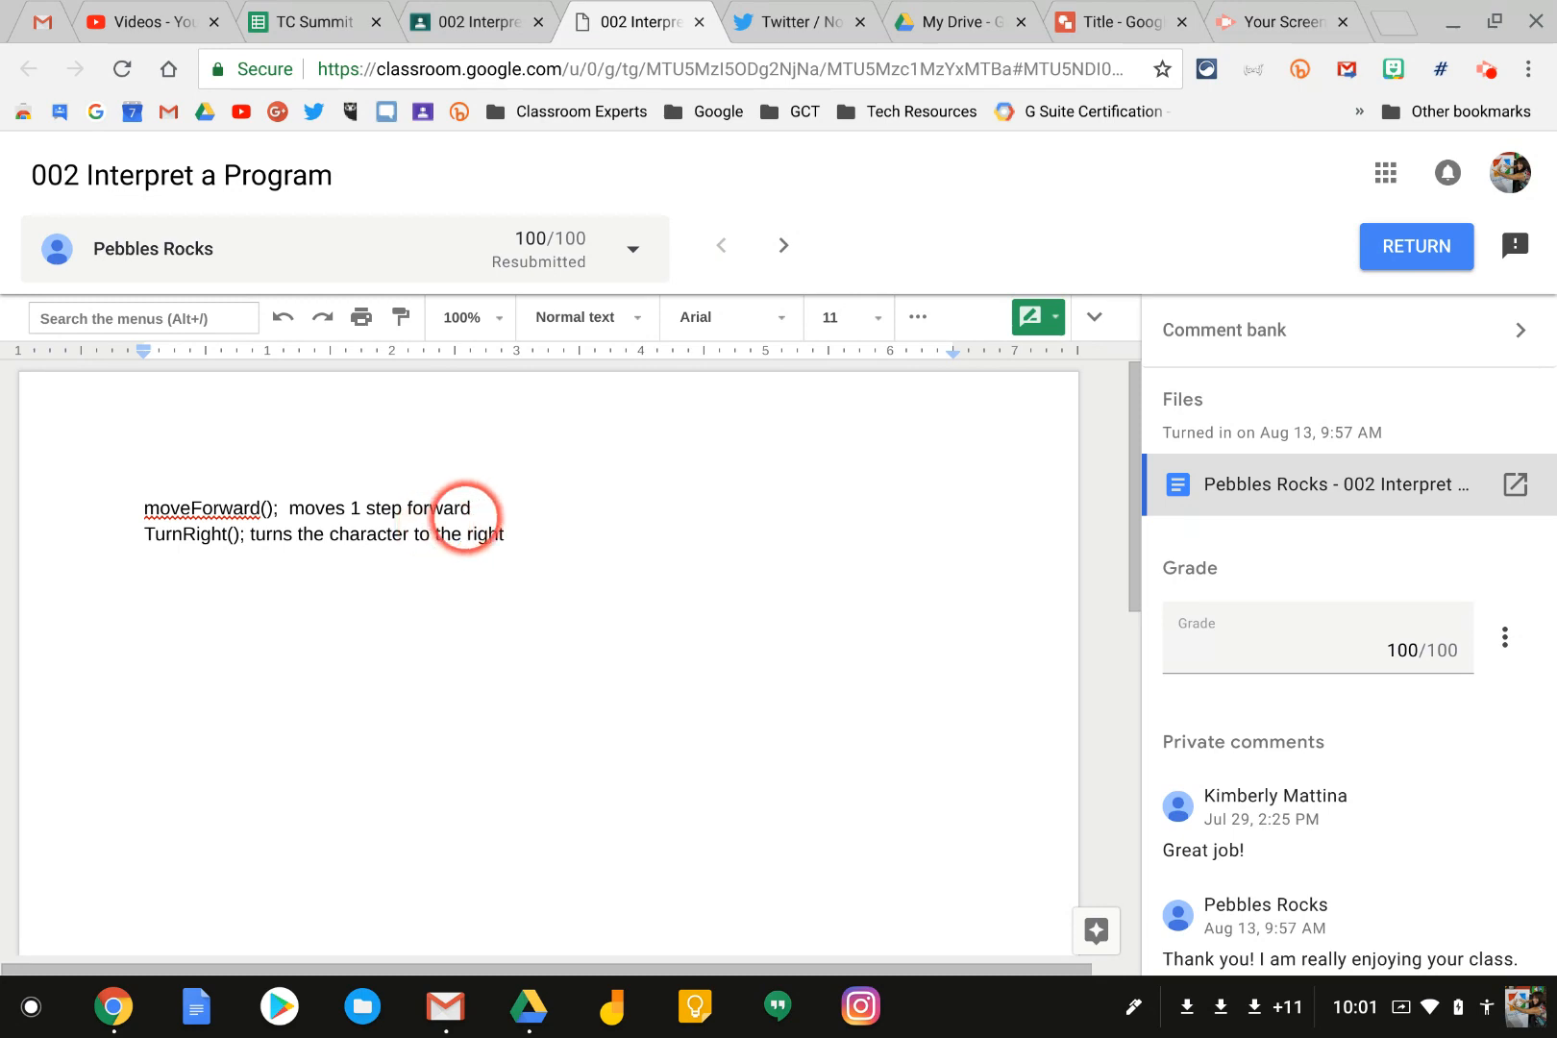
Examine the comment bank and the options for its "Review your work" comment, and read the submission's private comments.
{"action": "left_click", "coordinate": [1223, 336]}
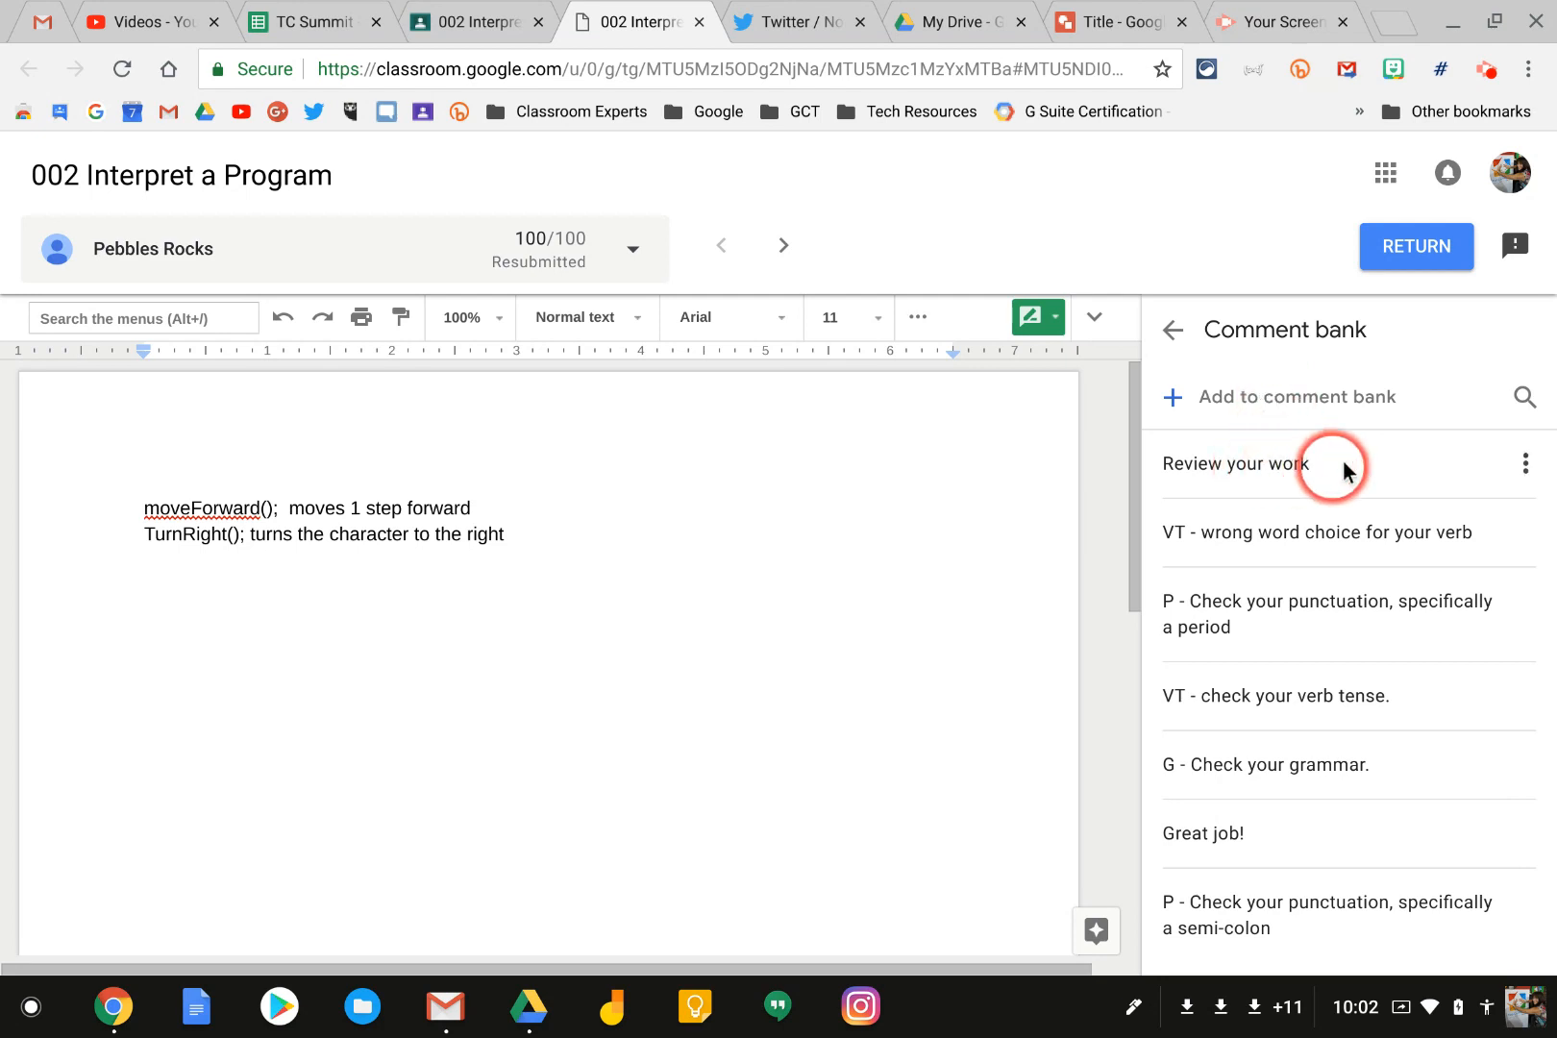
{"action": "left_click", "coordinate": [1519, 469]}
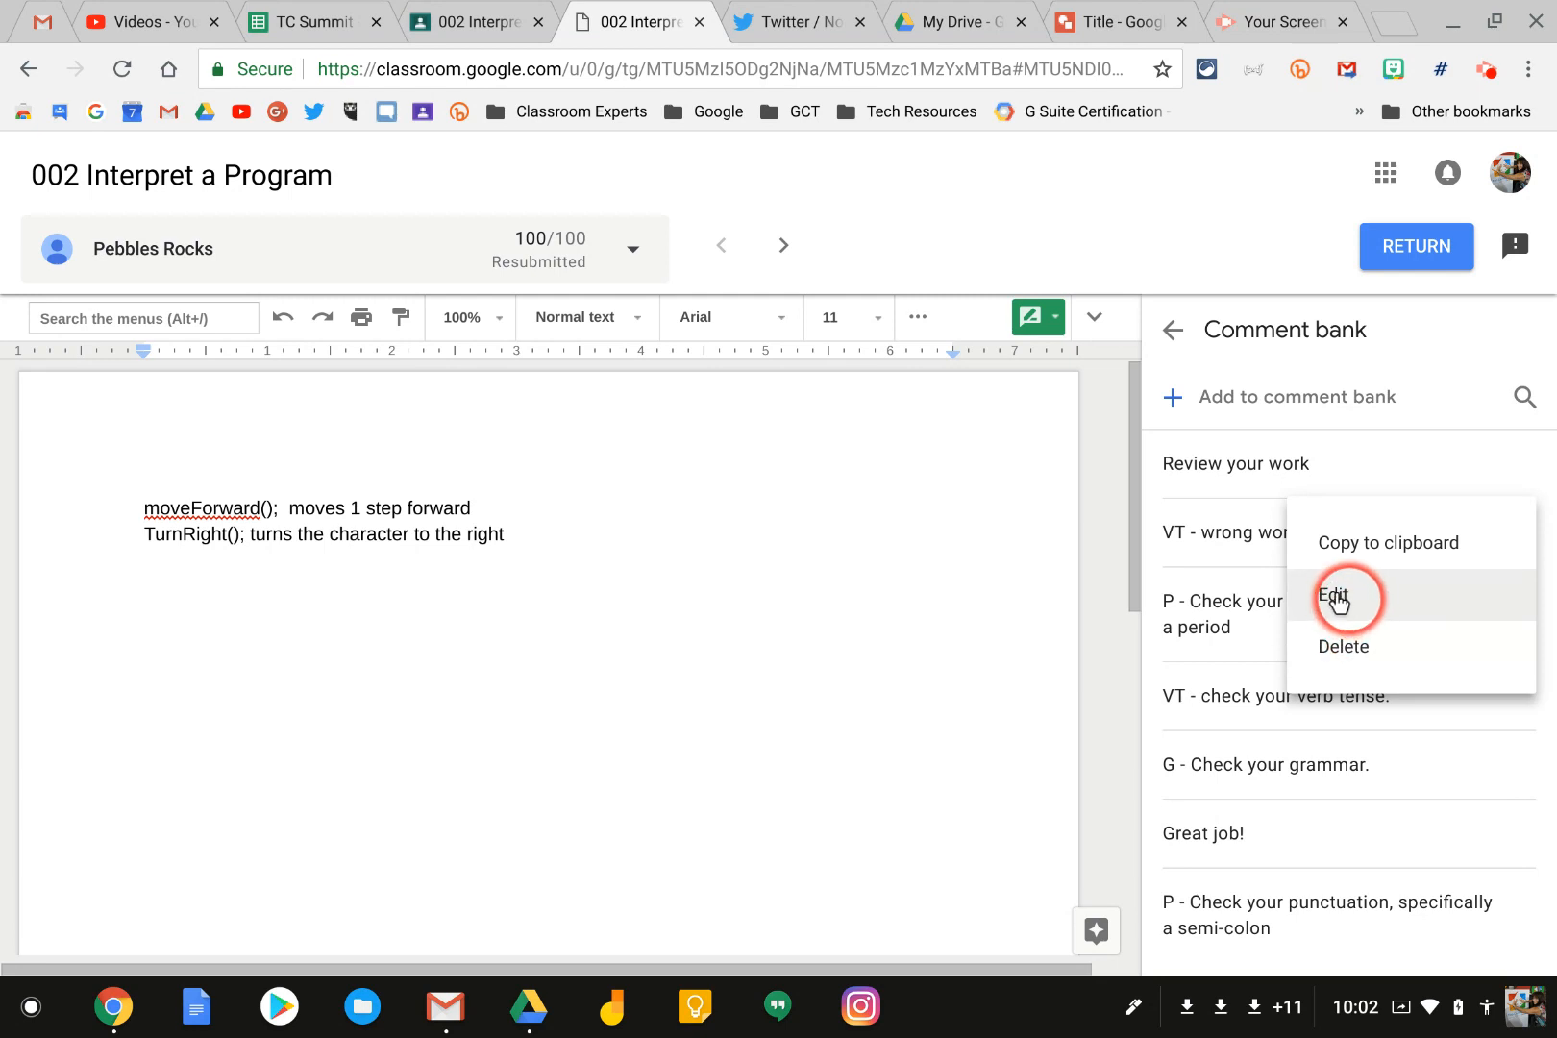
{"action": "left_click", "coordinate": [1165, 332]}
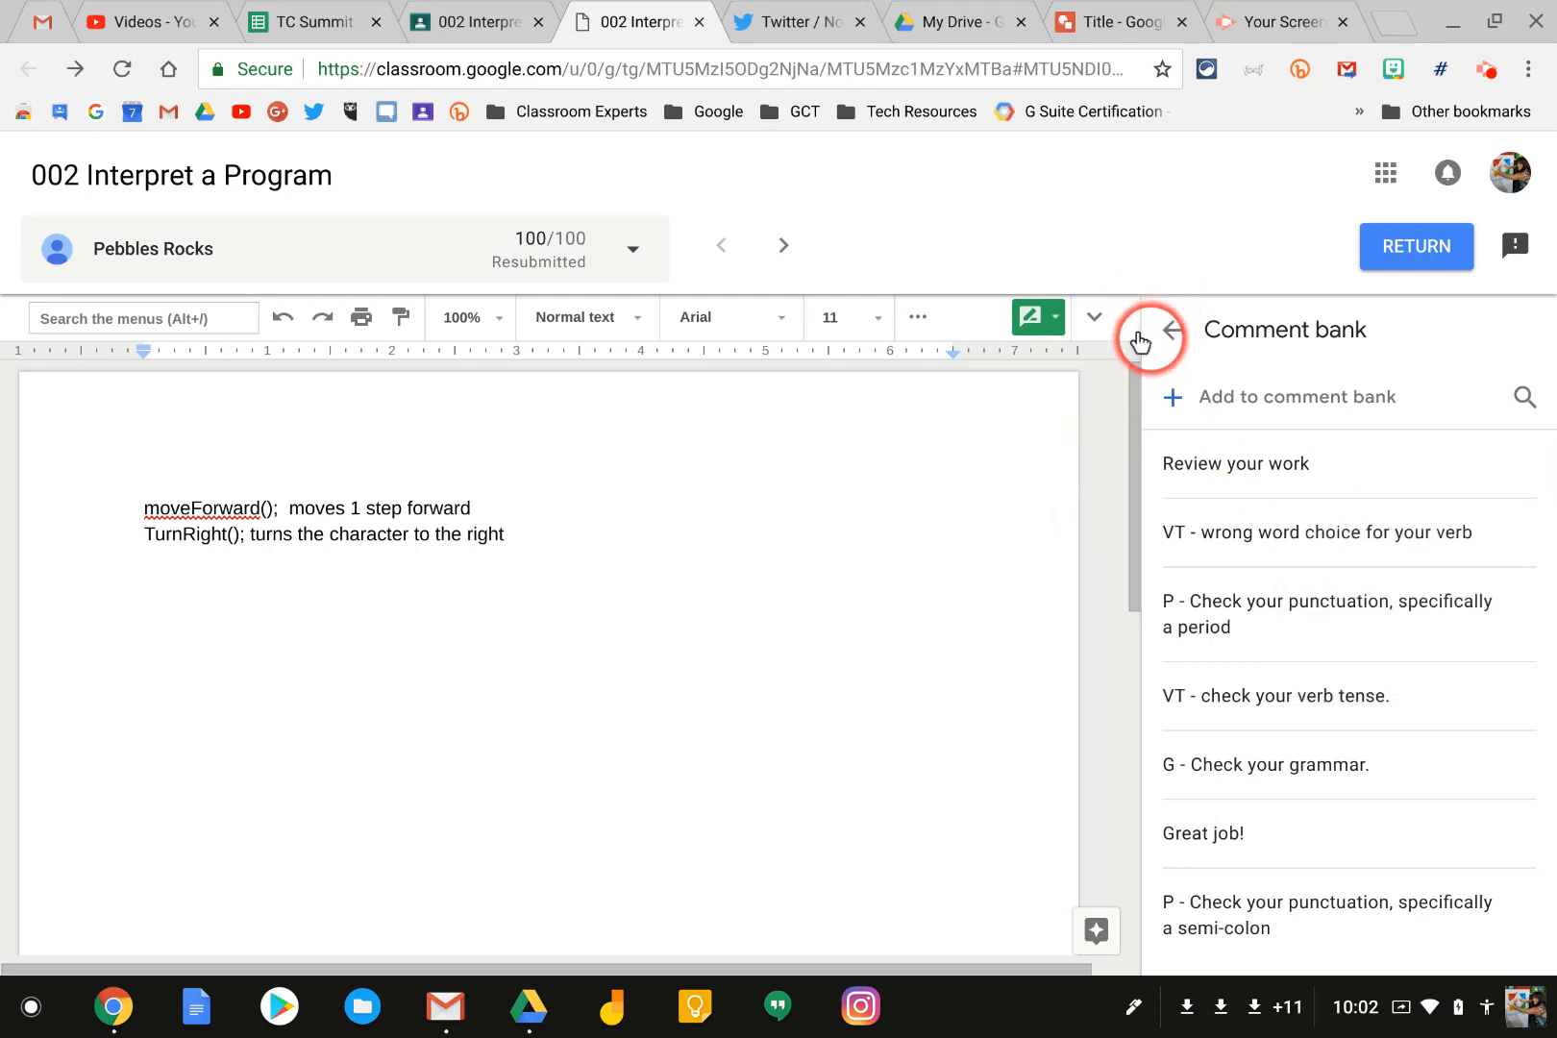
{"action": "left_click", "coordinate": [1141, 338]}
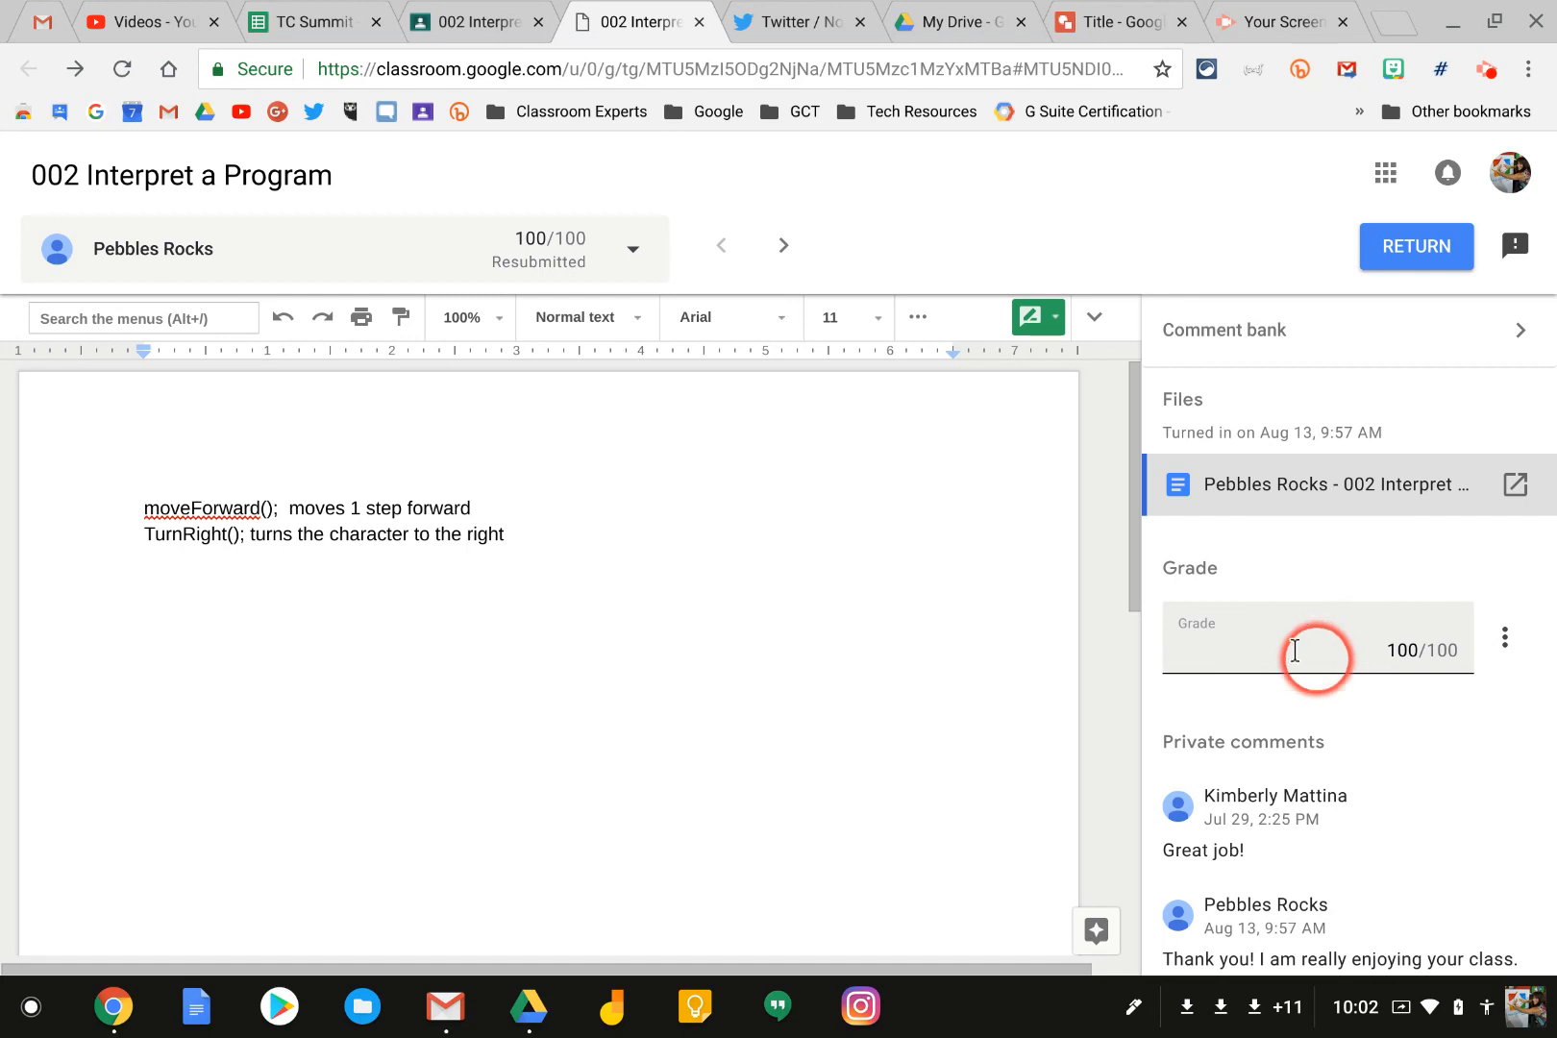
{"action": "scroll", "coordinate": [1265, 761], "scroll_direction": "down", "scroll_amount": 3}
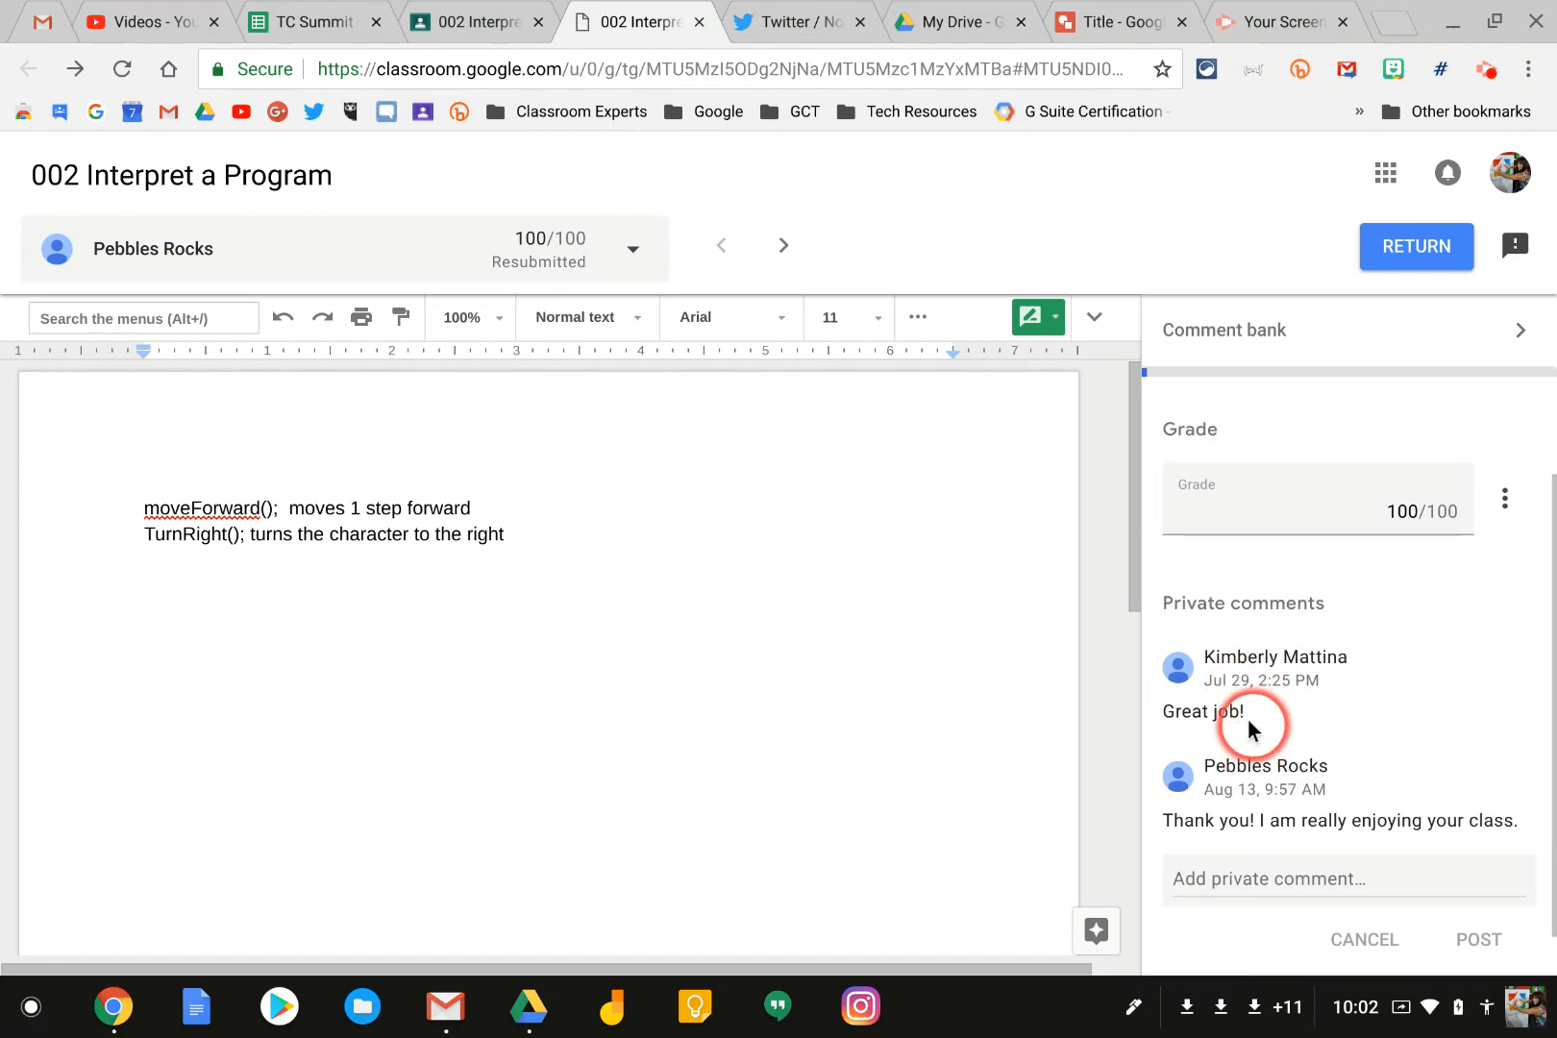
{"action": "scroll", "coordinate": [1248, 723], "scroll_direction": "down", "scroll_amount": 1}
{"action": "scroll", "coordinate": [1249, 728], "scroll_direction": "up", "scroll_amount": 4}
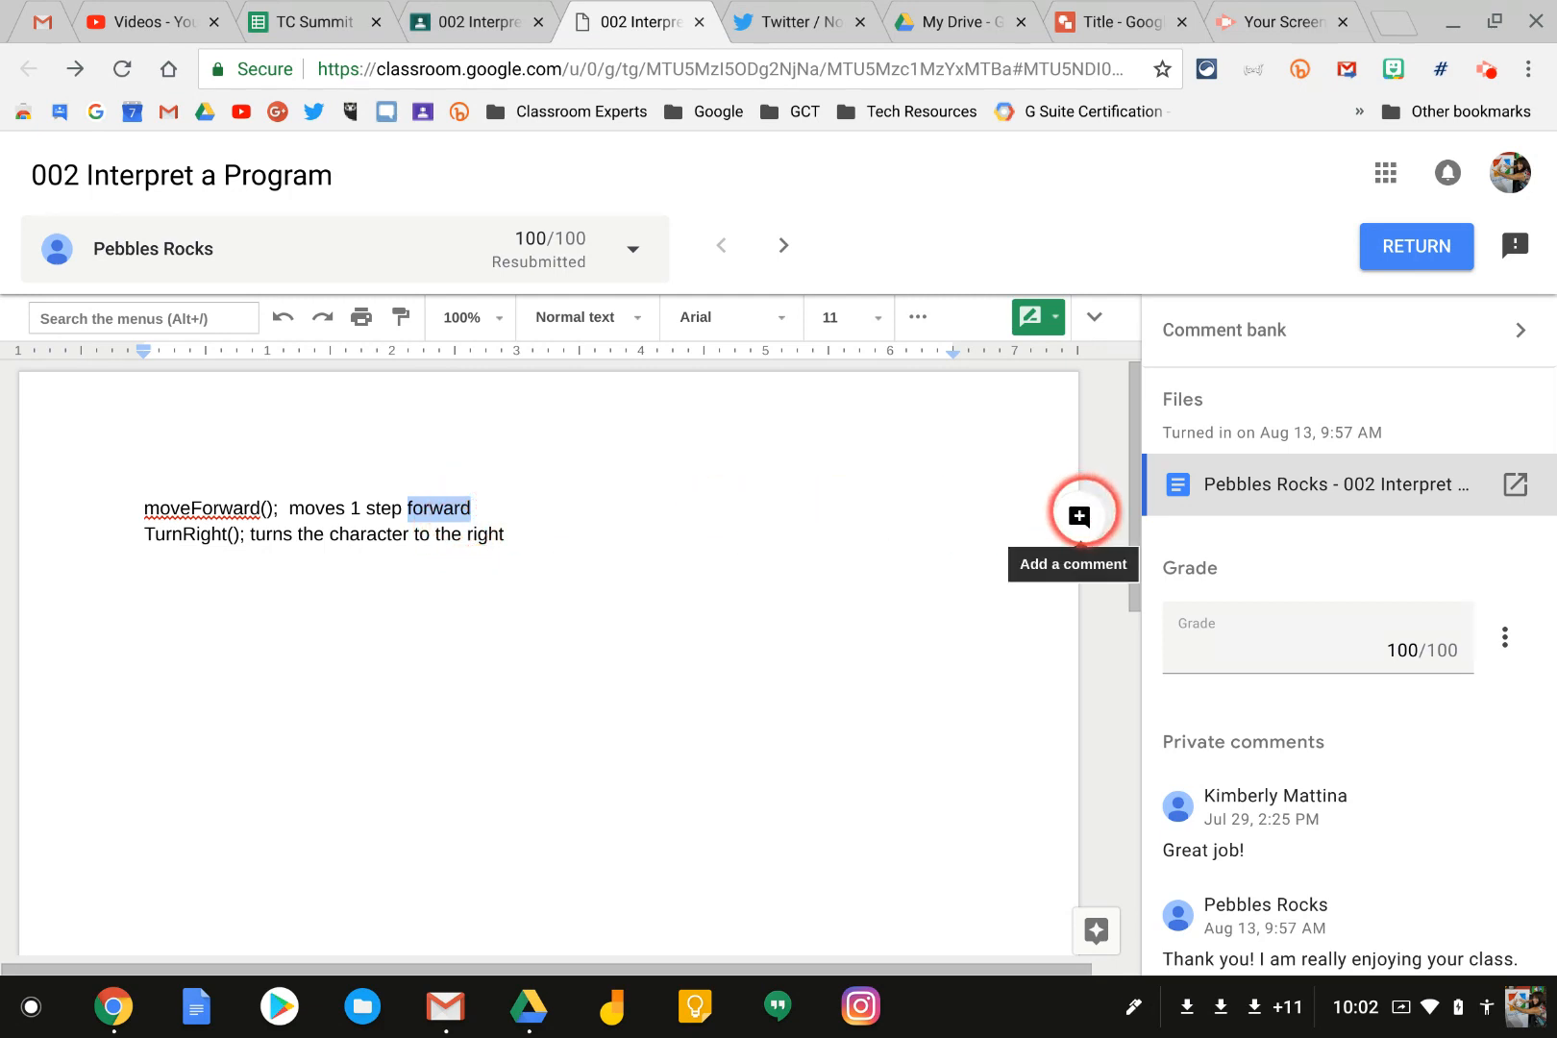
Add the "Great job!" comment from the comment bank to the word "forward" in the student's document, using the # lookup.
{"action": "left_click", "coordinate": [1079, 515]}
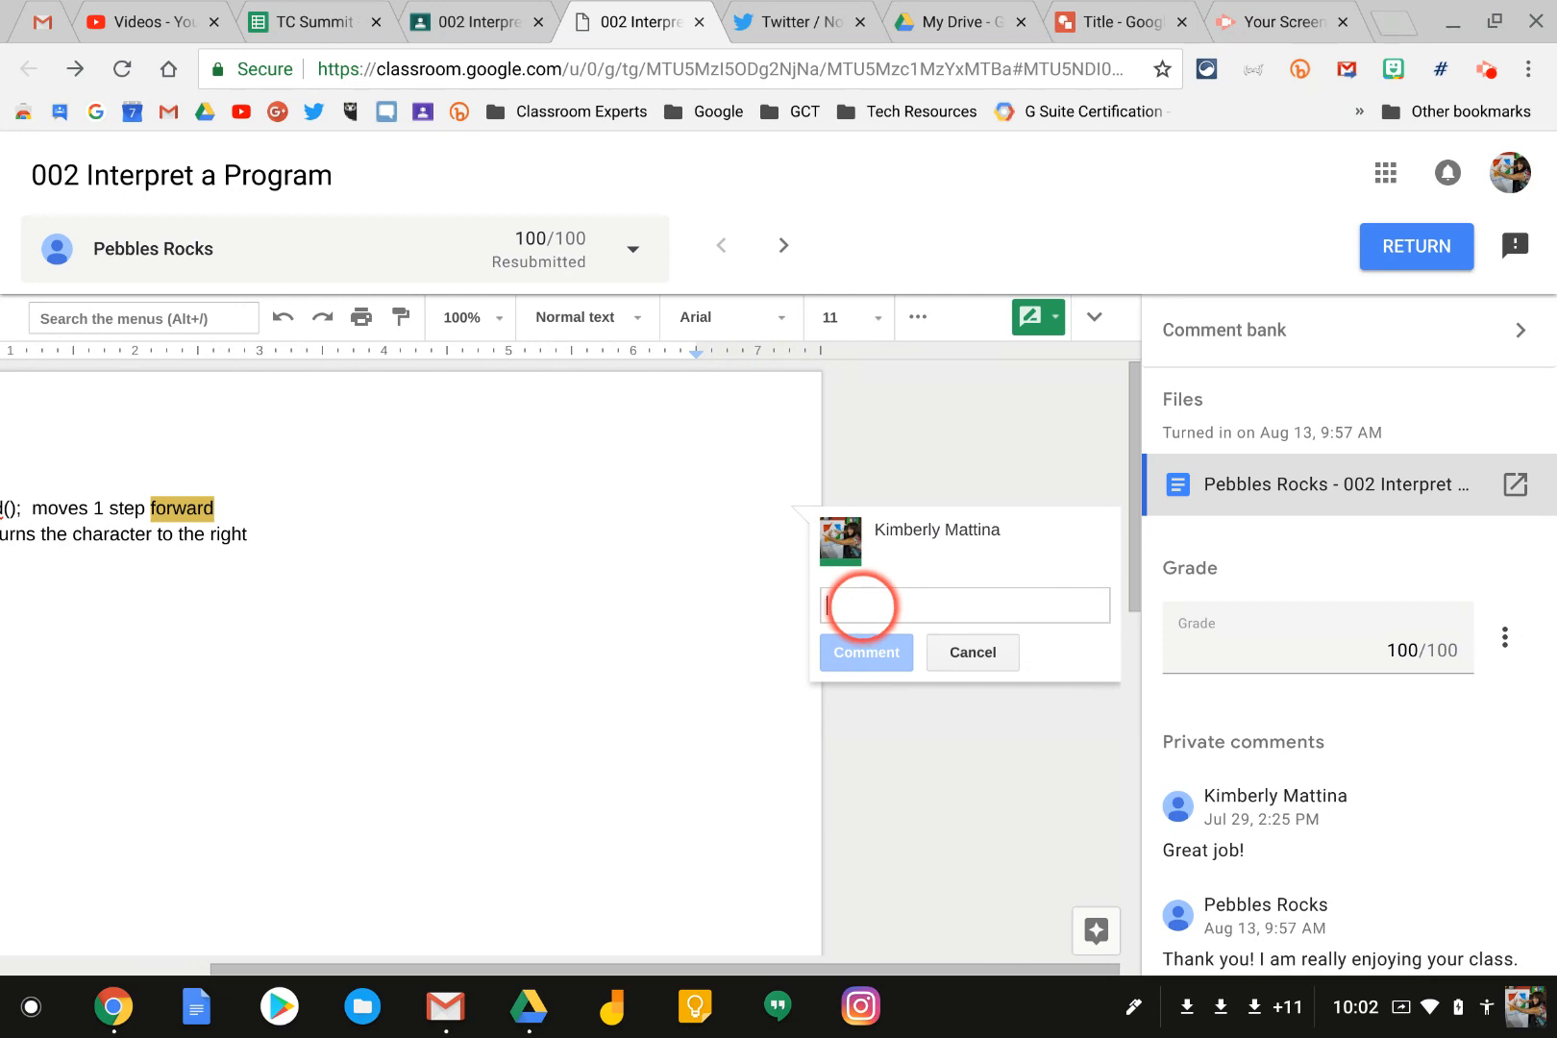
{"action": "type", "text": "#"}
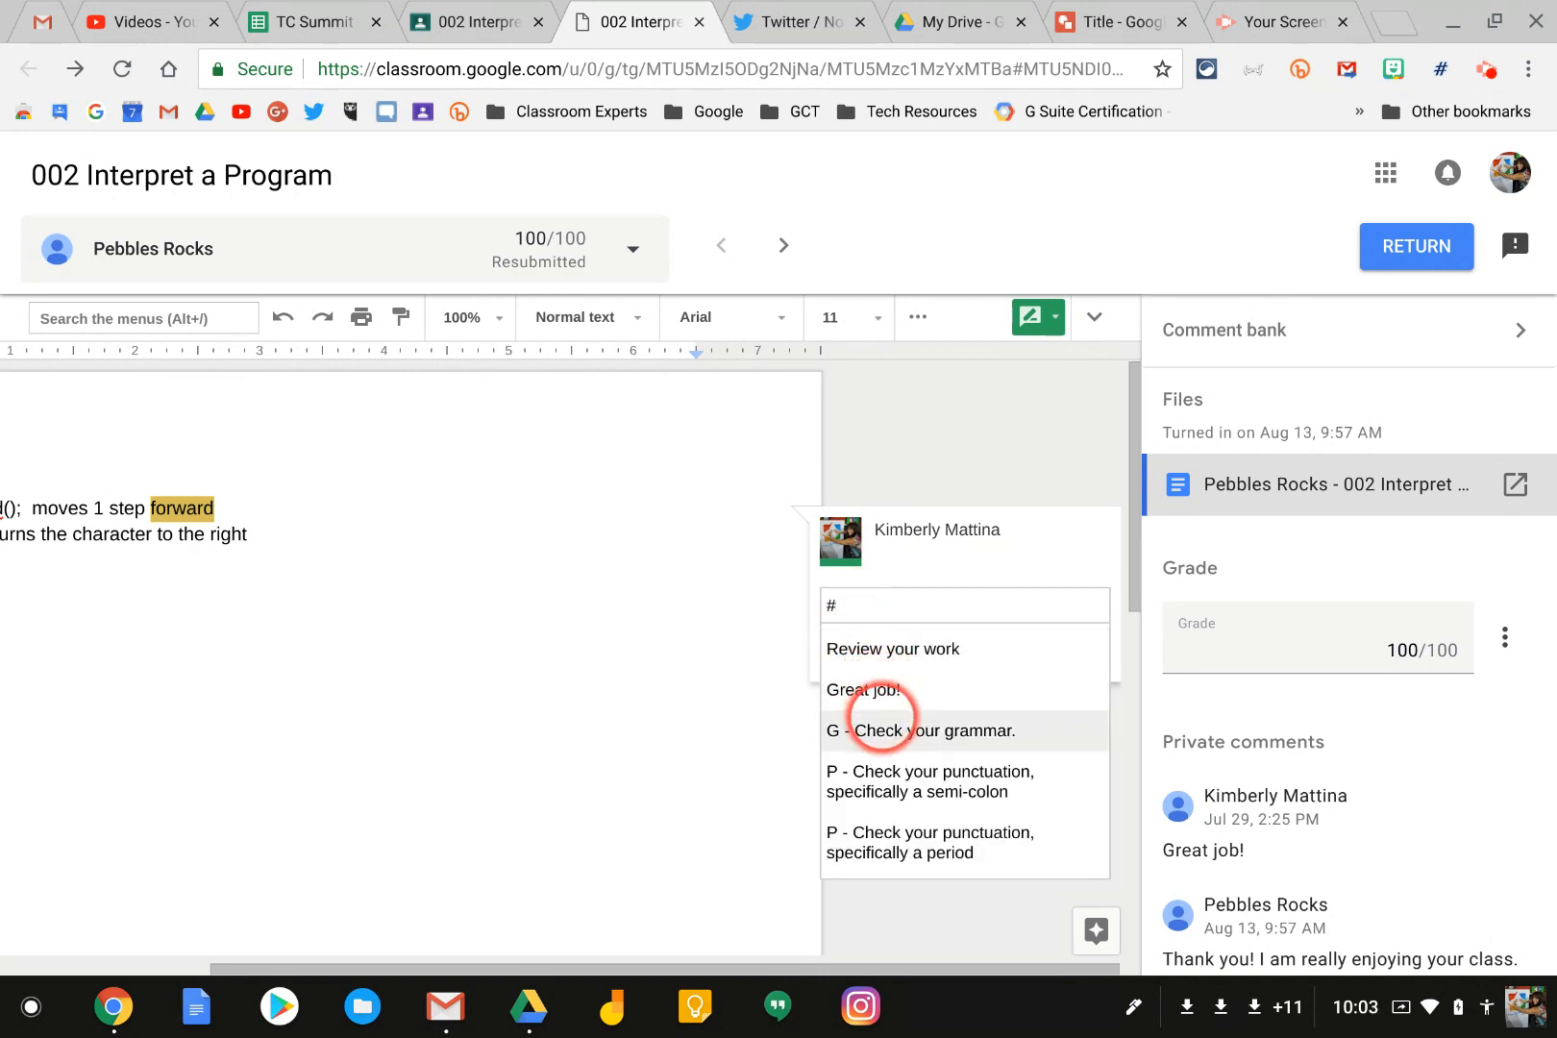
{"action": "left_click", "coordinate": [856, 688]}
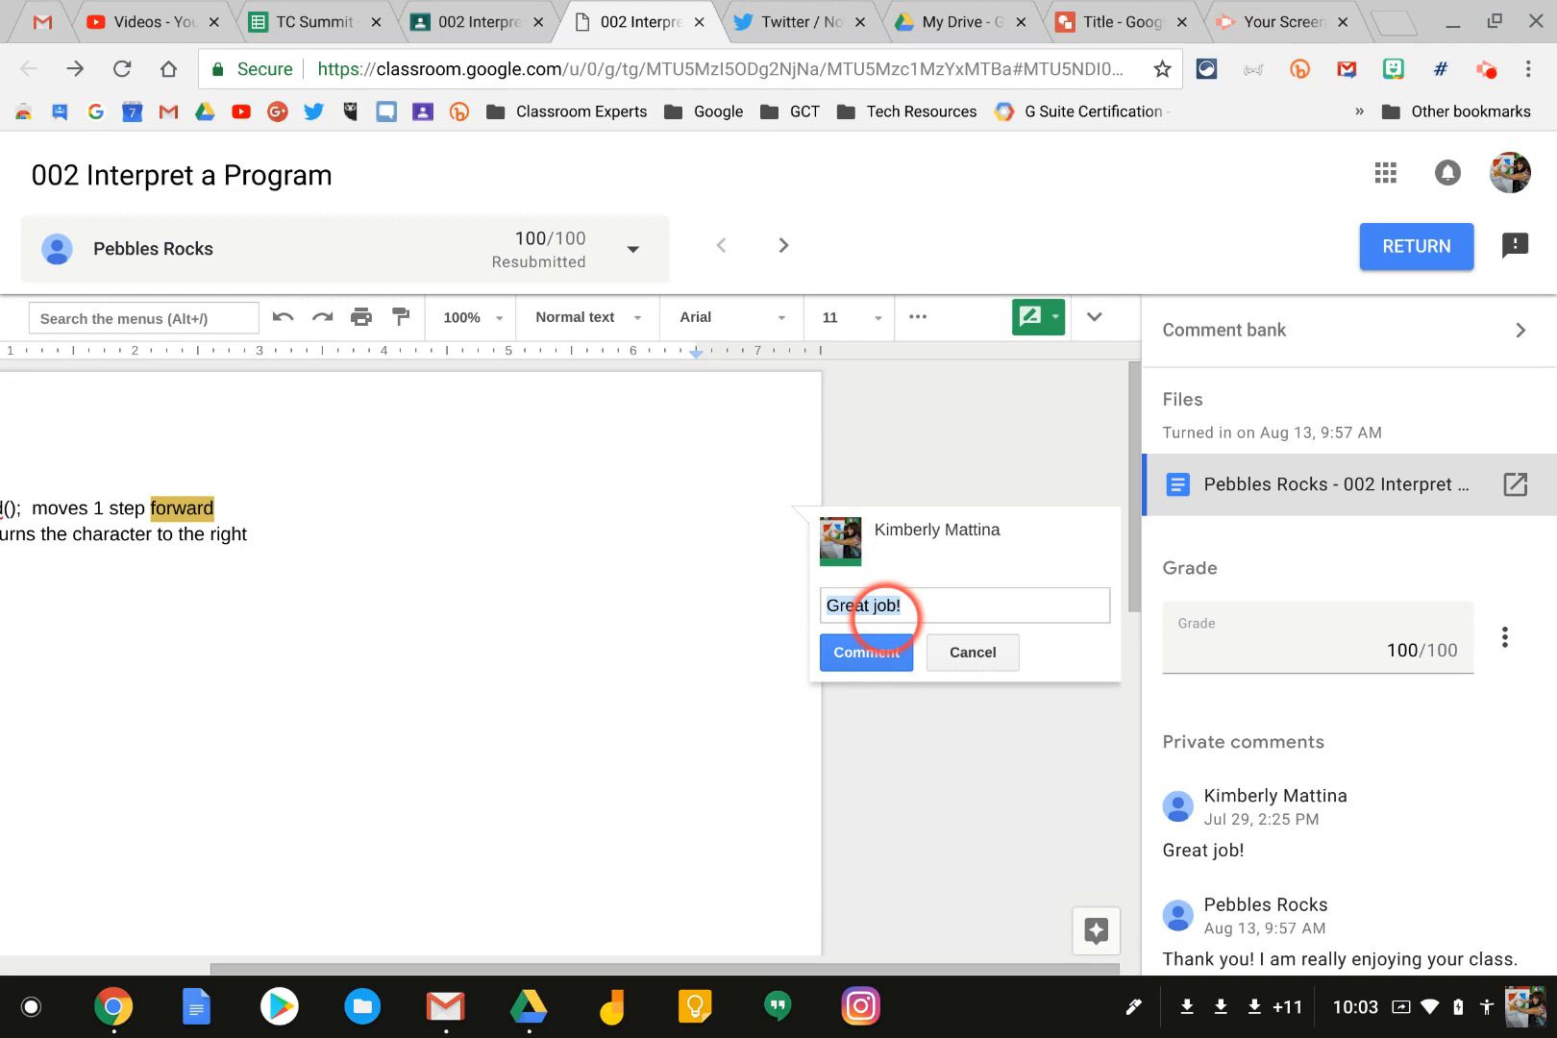
{"action": "left_click", "coordinate": [869, 654]}
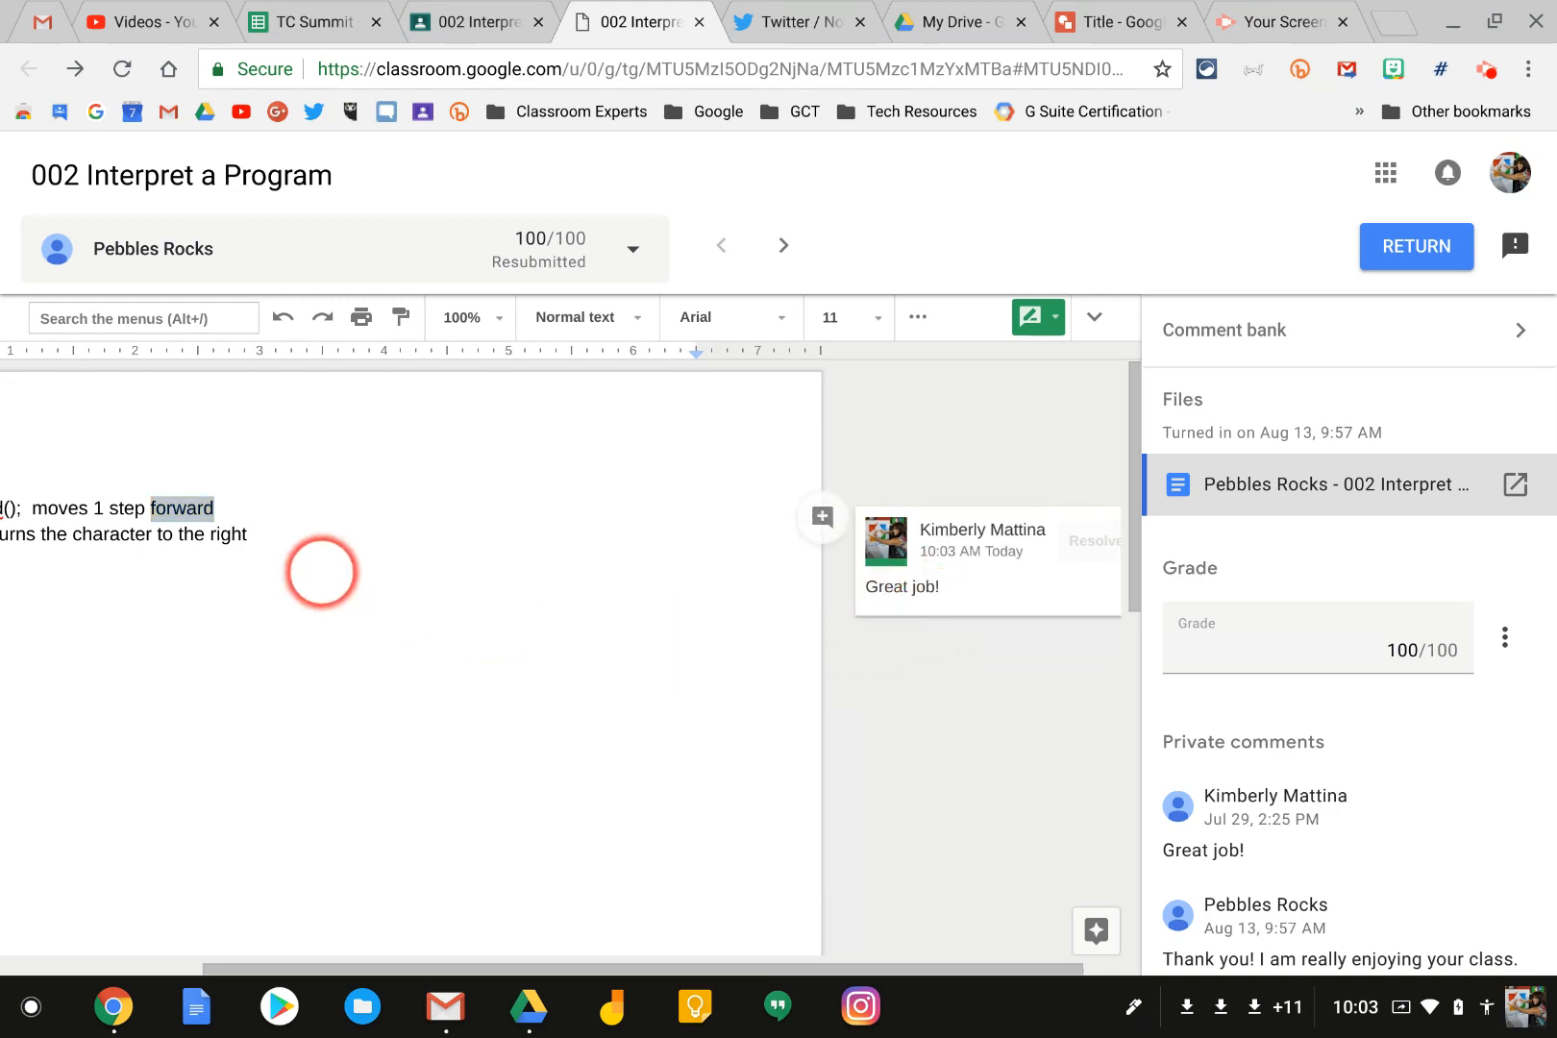
{"action": "scroll", "coordinate": [289, 563], "scroll_direction": "left", "scroll_amount": 2}
{"action": "scroll", "coordinate": [290, 563], "scroll_direction": "right", "scroll_amount": 2}
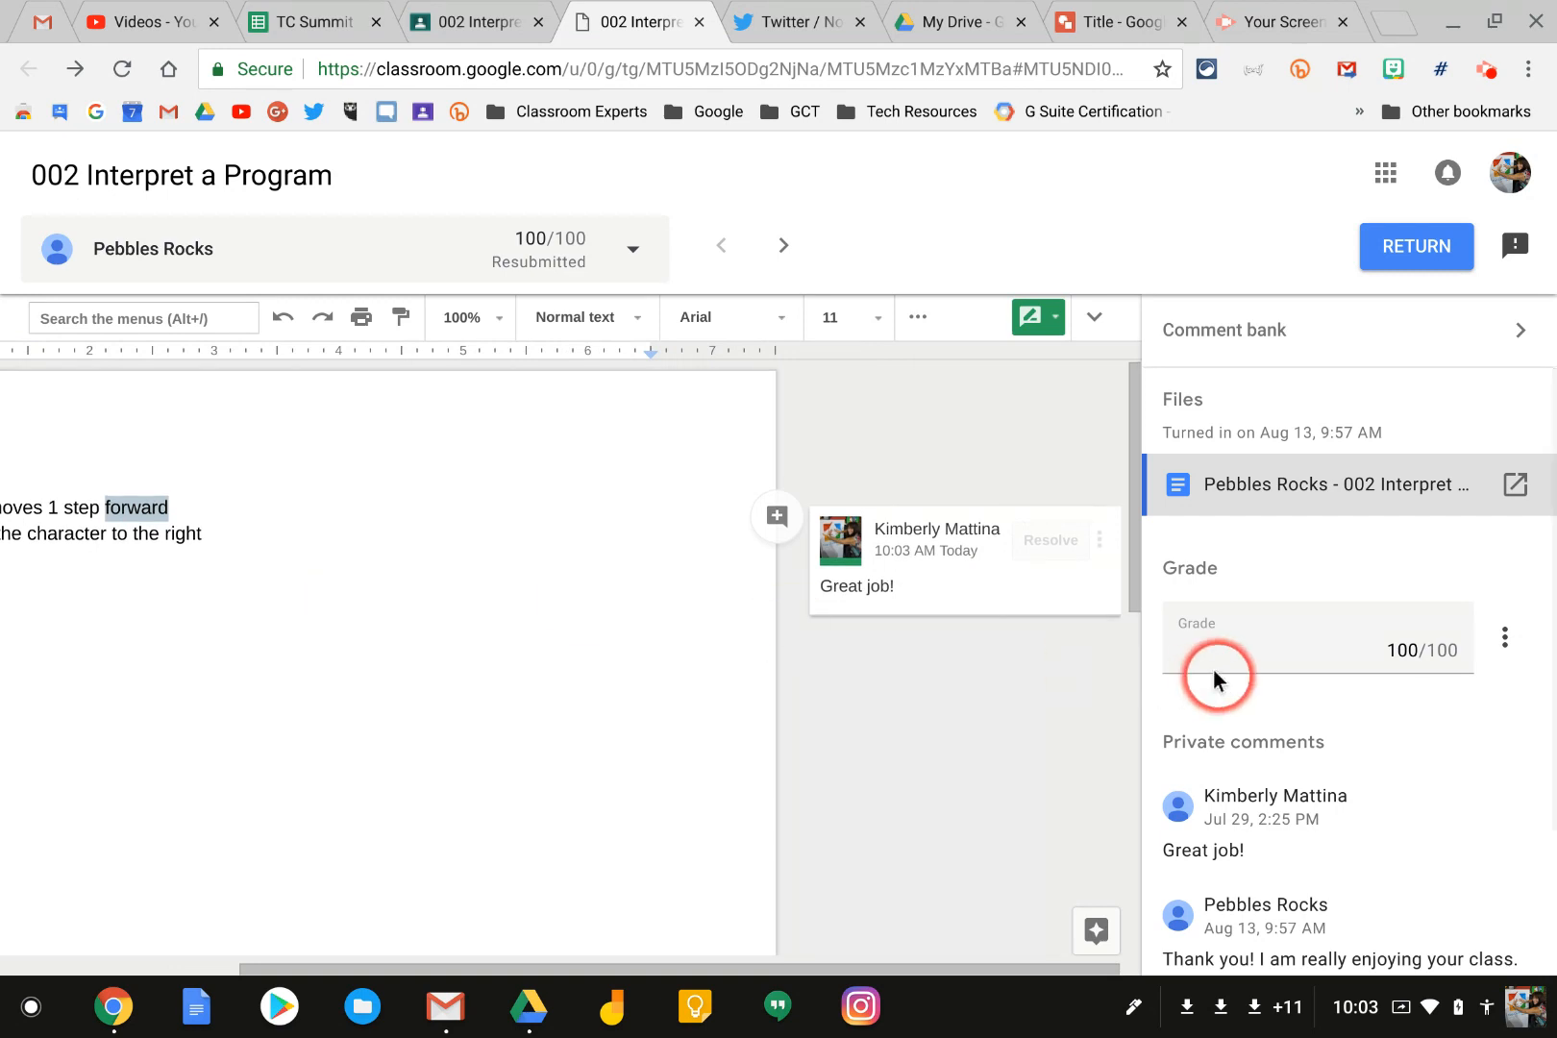
View the additional options available for the submission's grade.
{"action": "left_click", "coordinate": [1422, 650]}
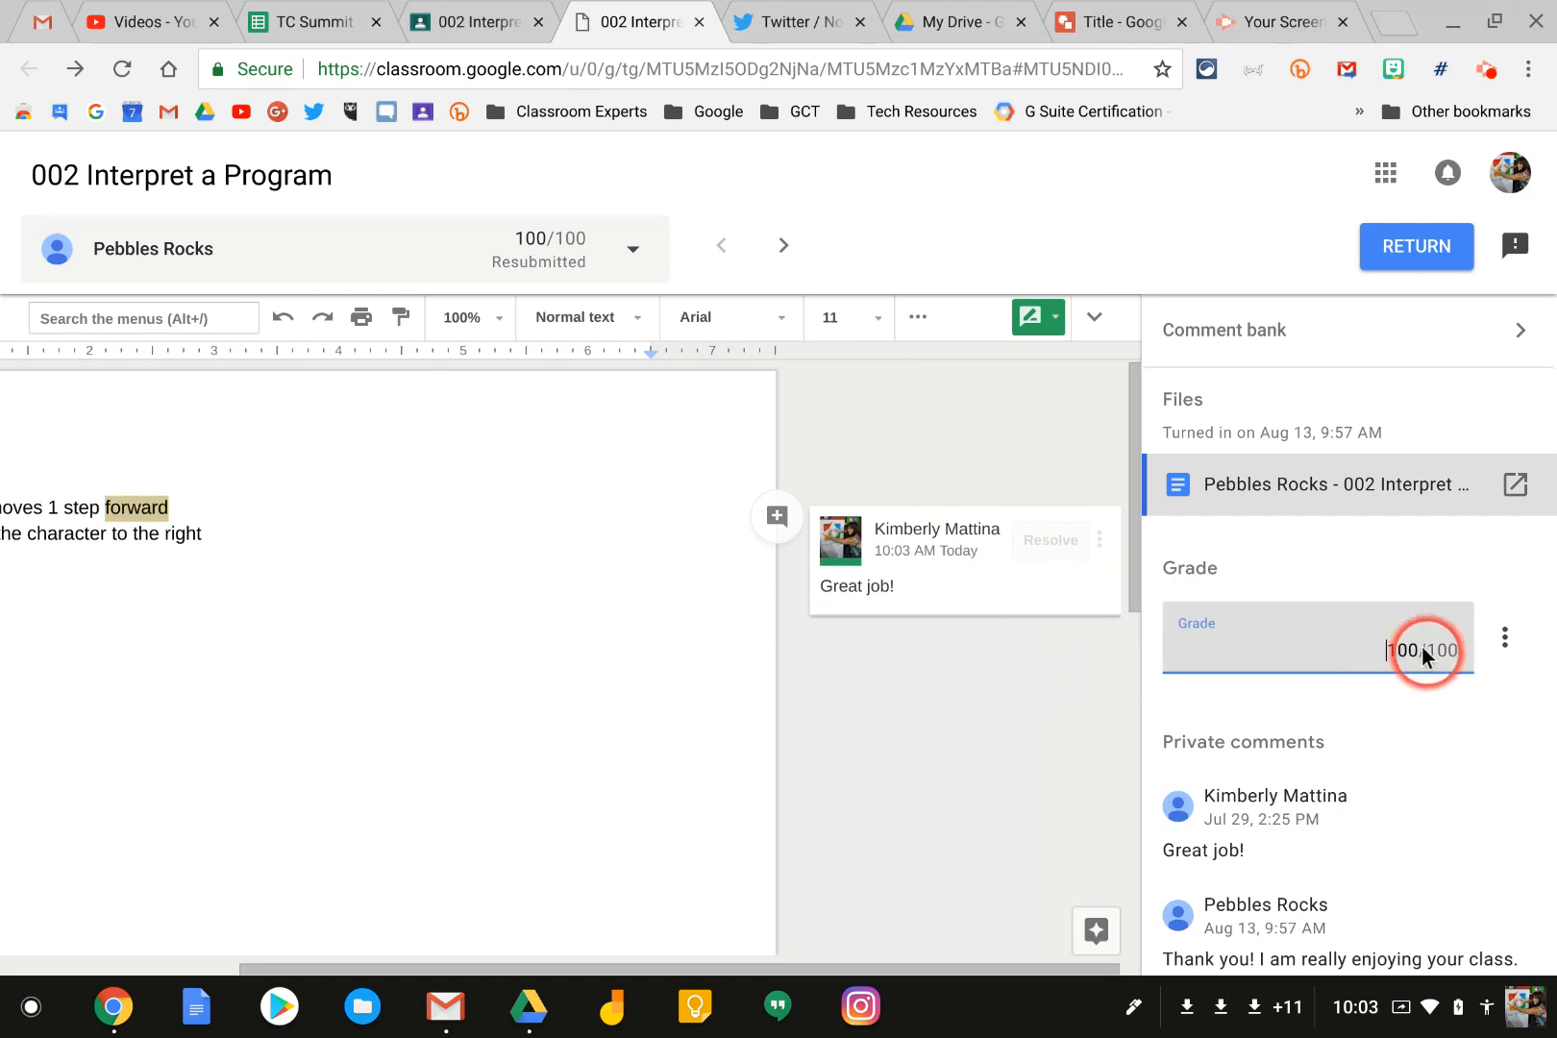
{"action": "left_click", "coordinate": [1488, 645]}
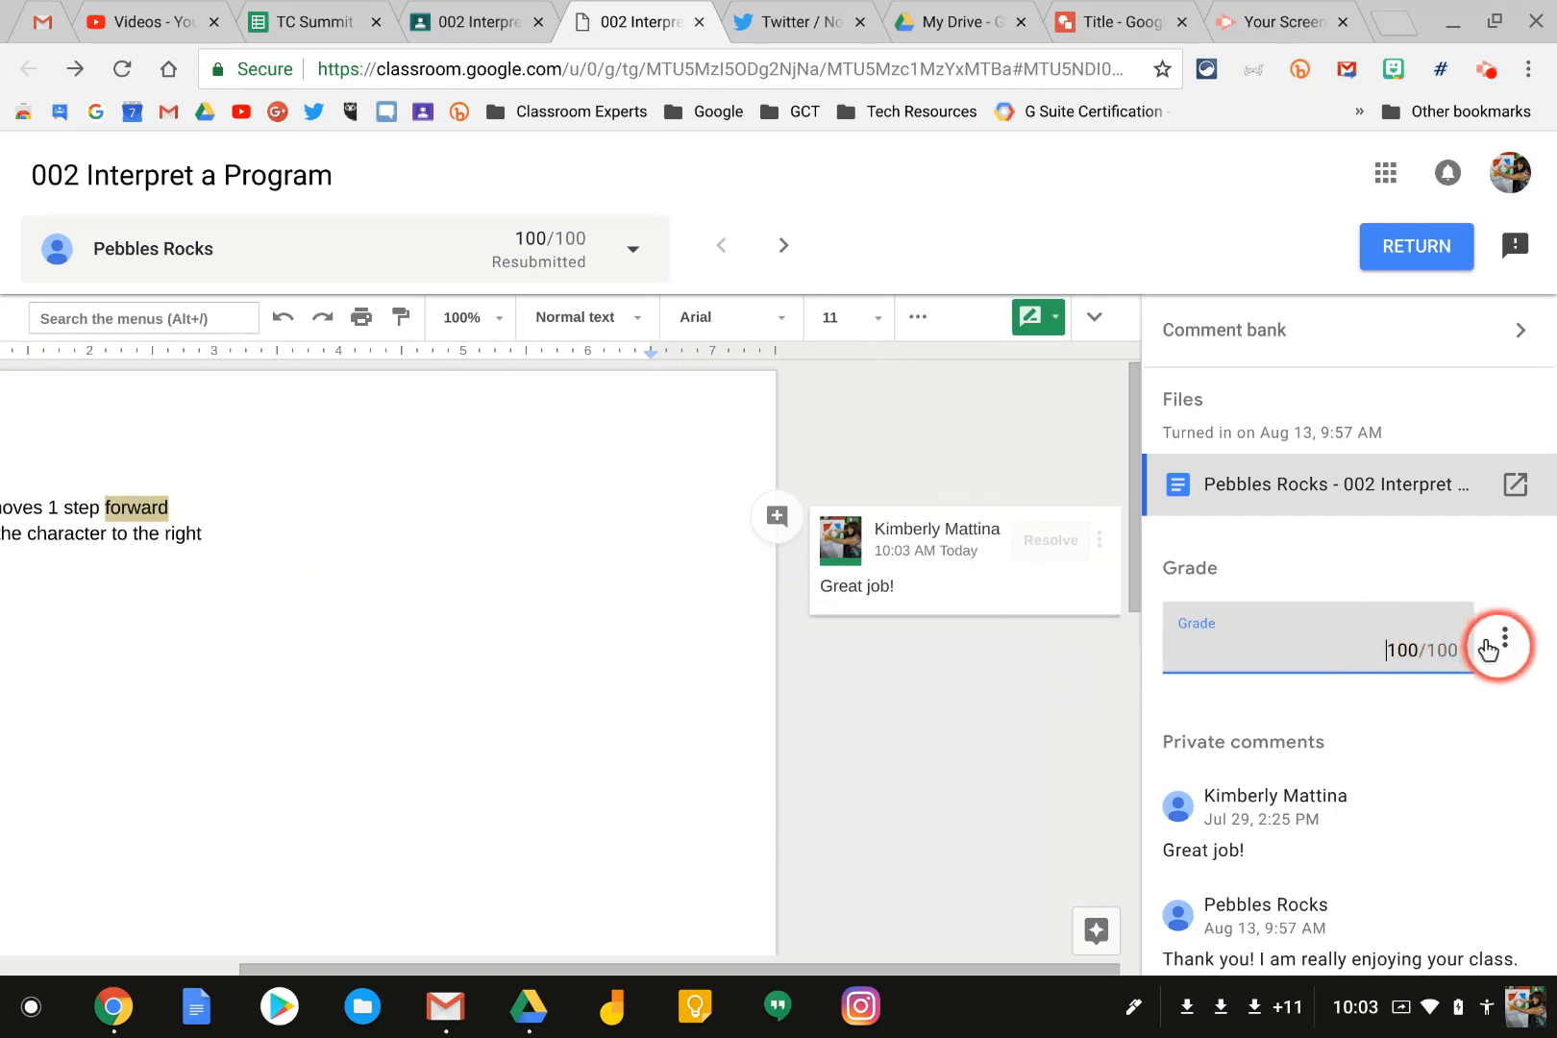
{"action": "left_click", "coordinate": [1382, 721]}
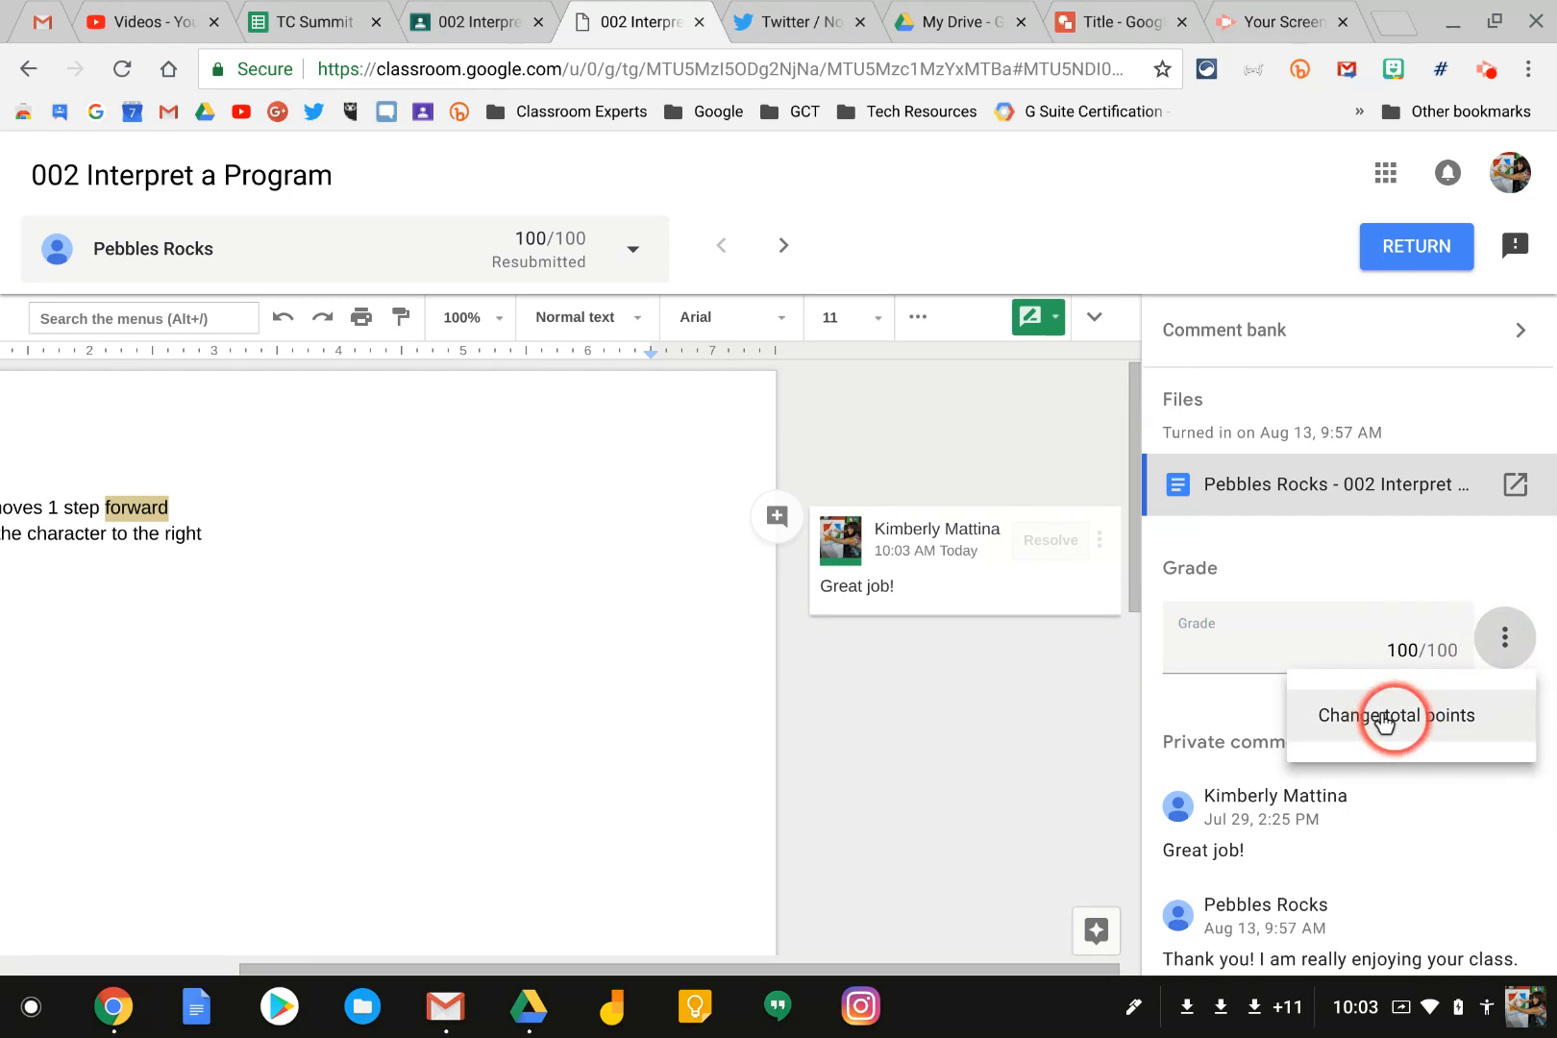
{"action": "left_click", "coordinate": [1393, 631]}
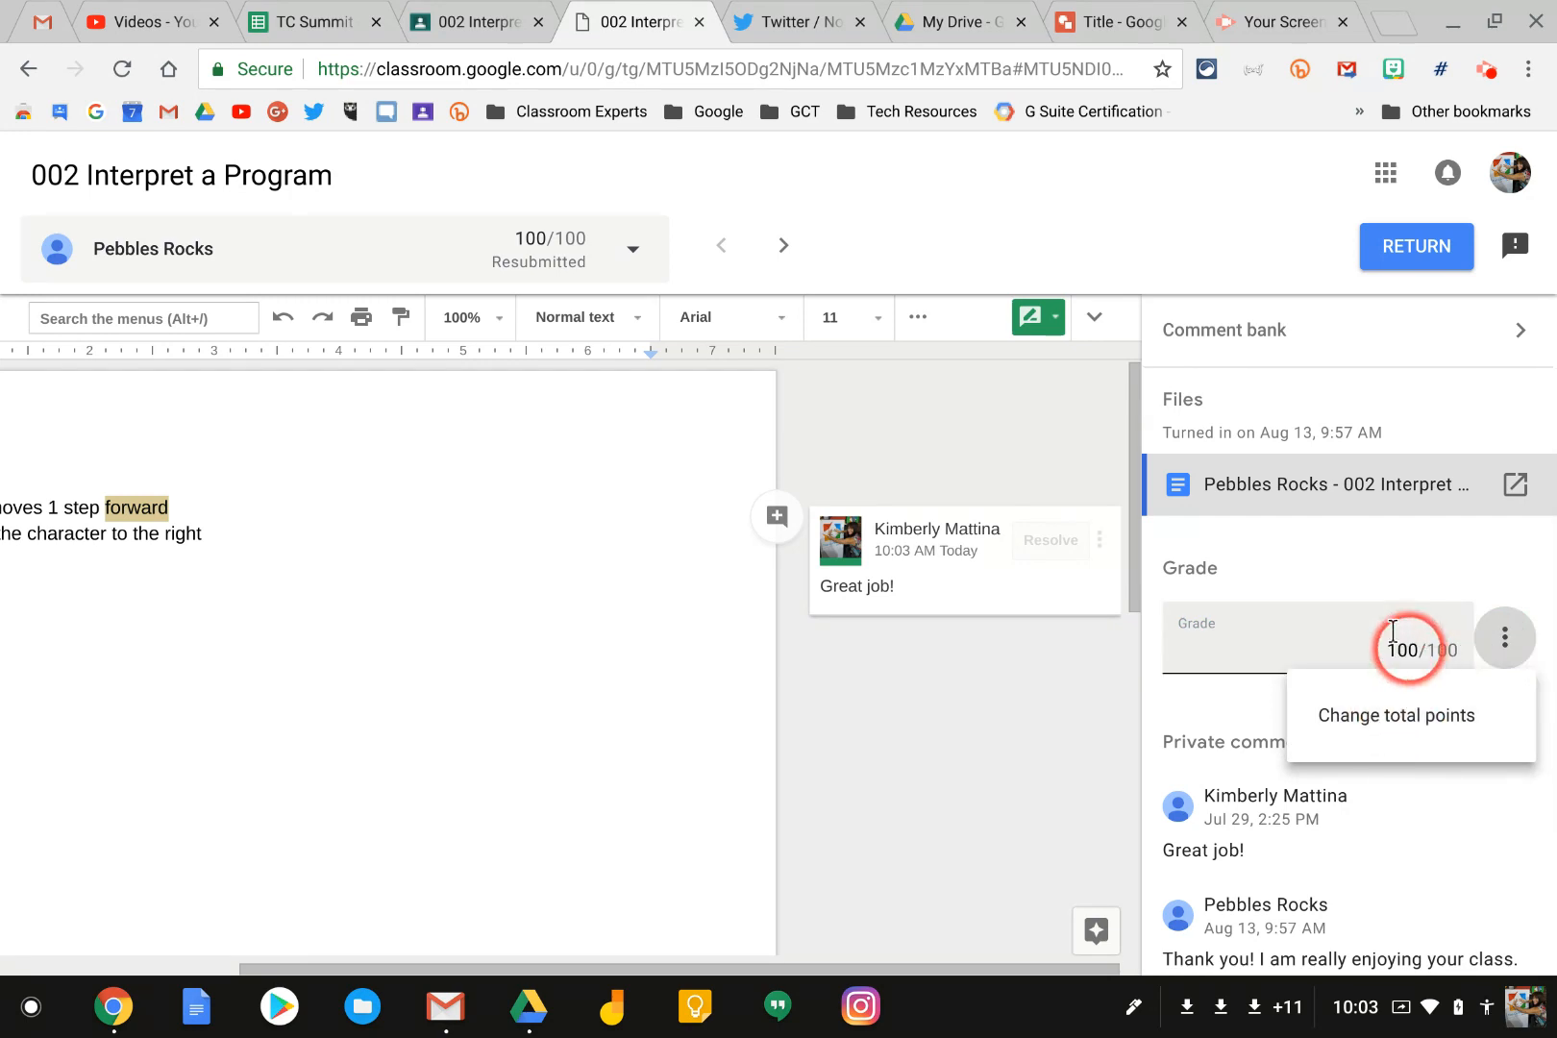
Set the student's grade to 99 out of 100.
{"action": "left_click", "coordinate": [1393, 631]}
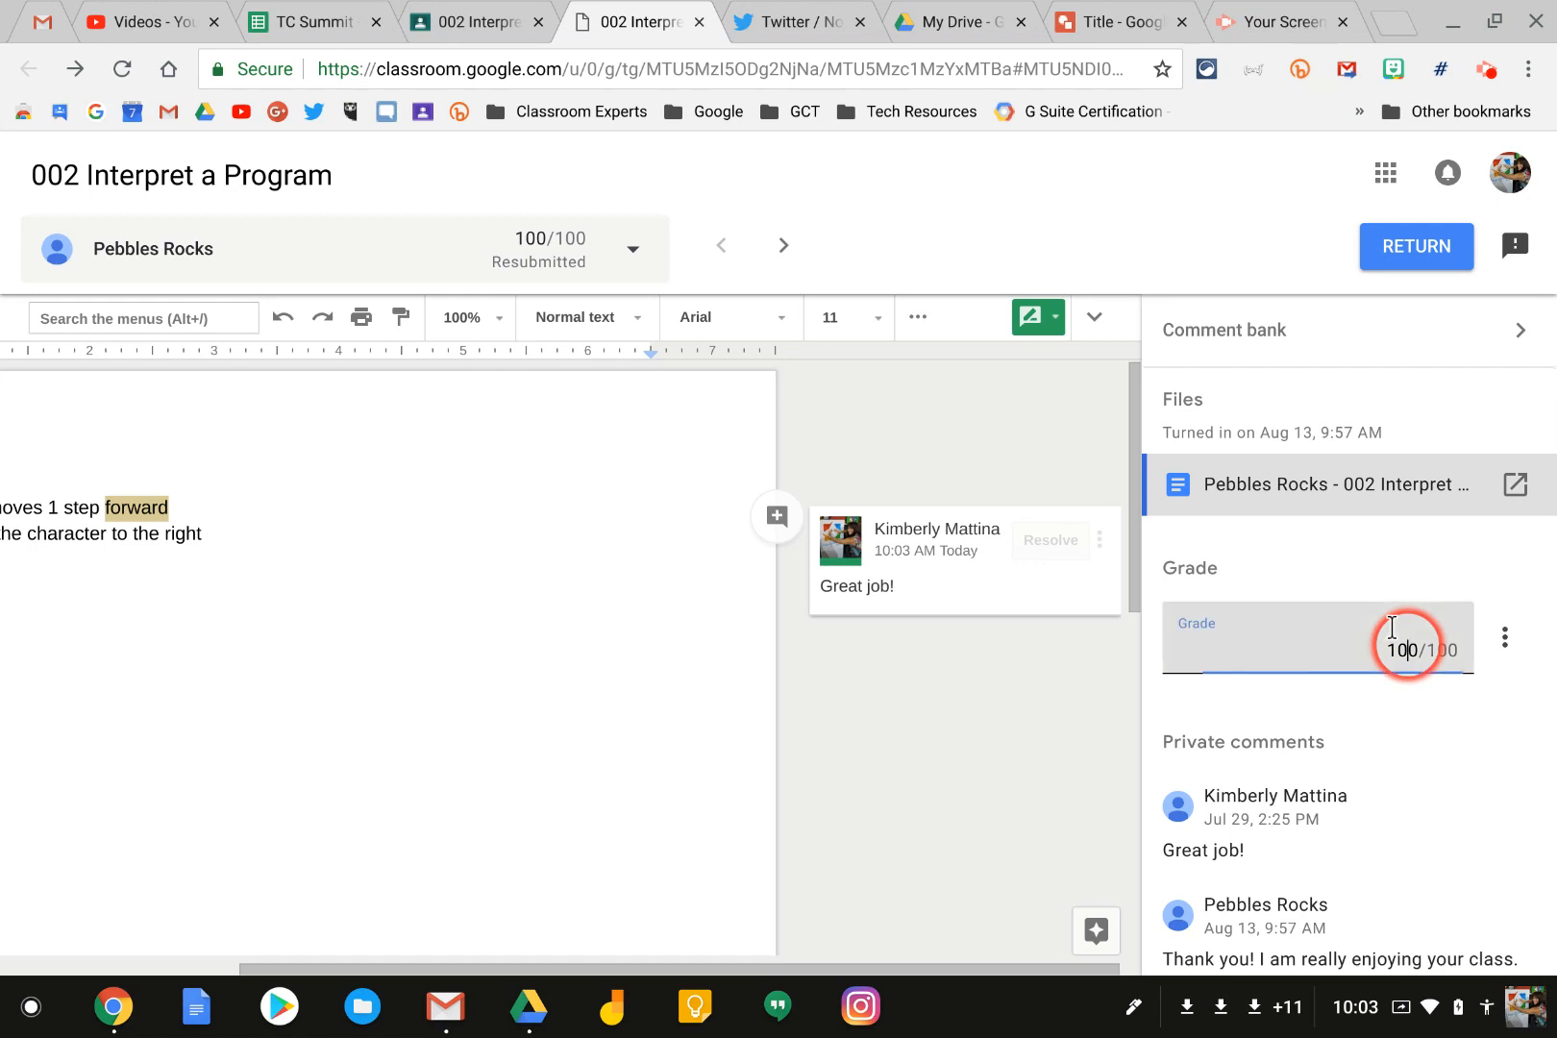
{"action": "key", "text": "BackSpace"}
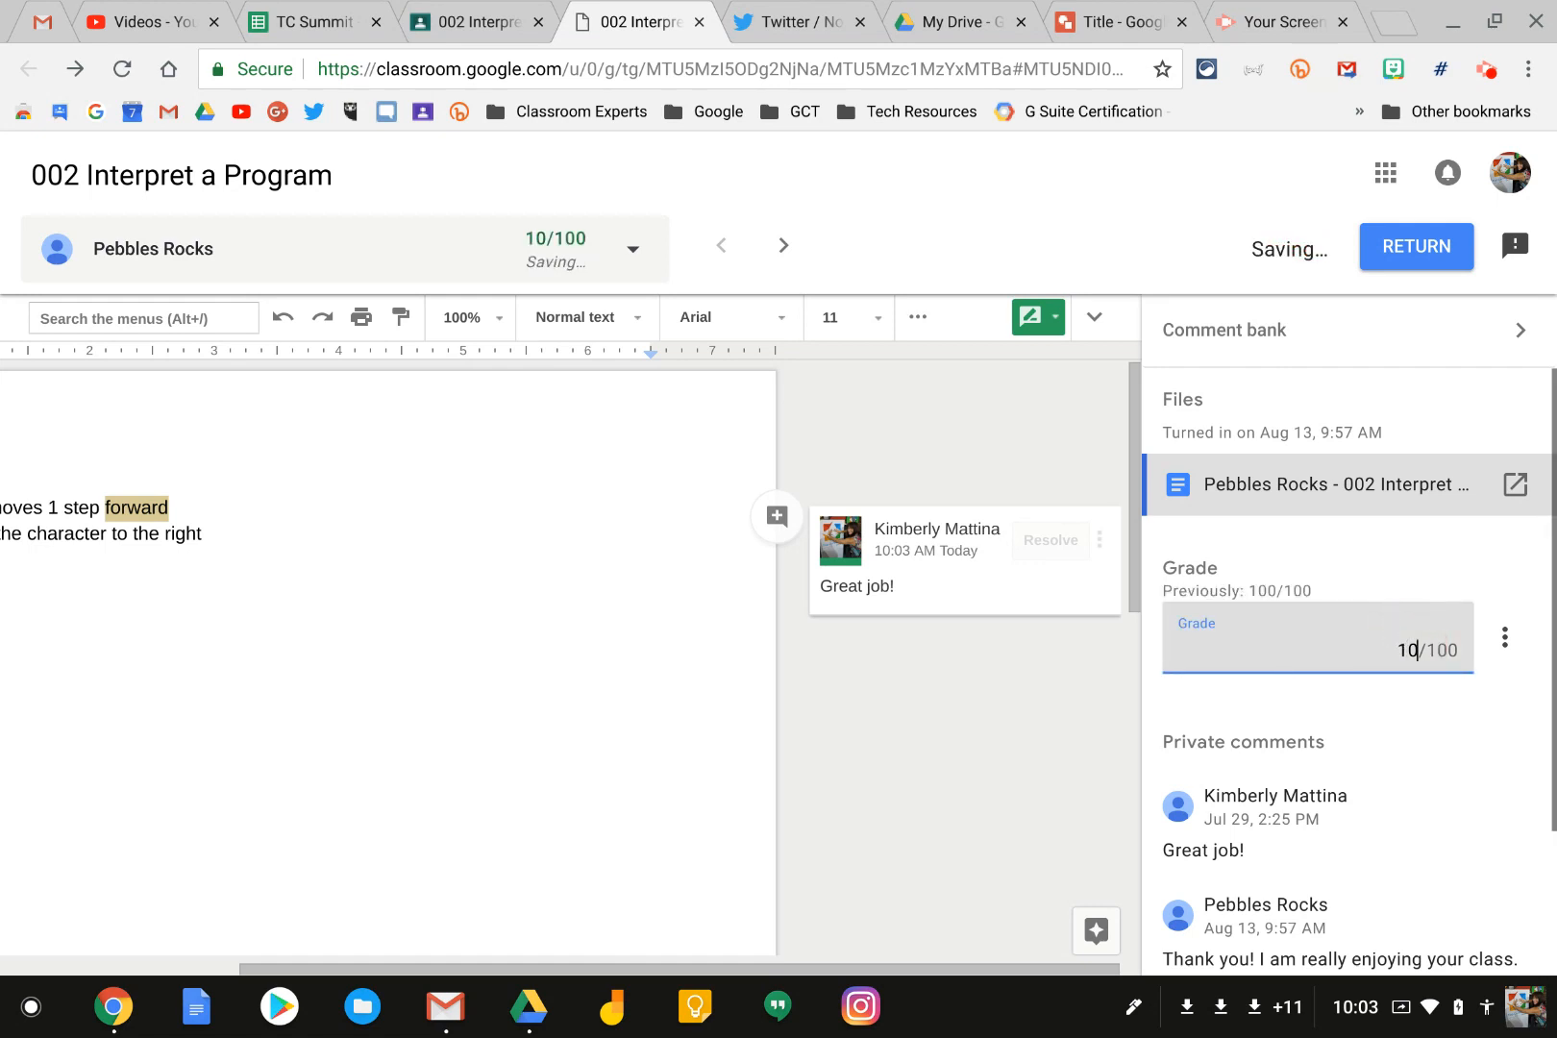
{"action": "key", "text": "BackSpace"}
{"action": "type", "text": "99"}
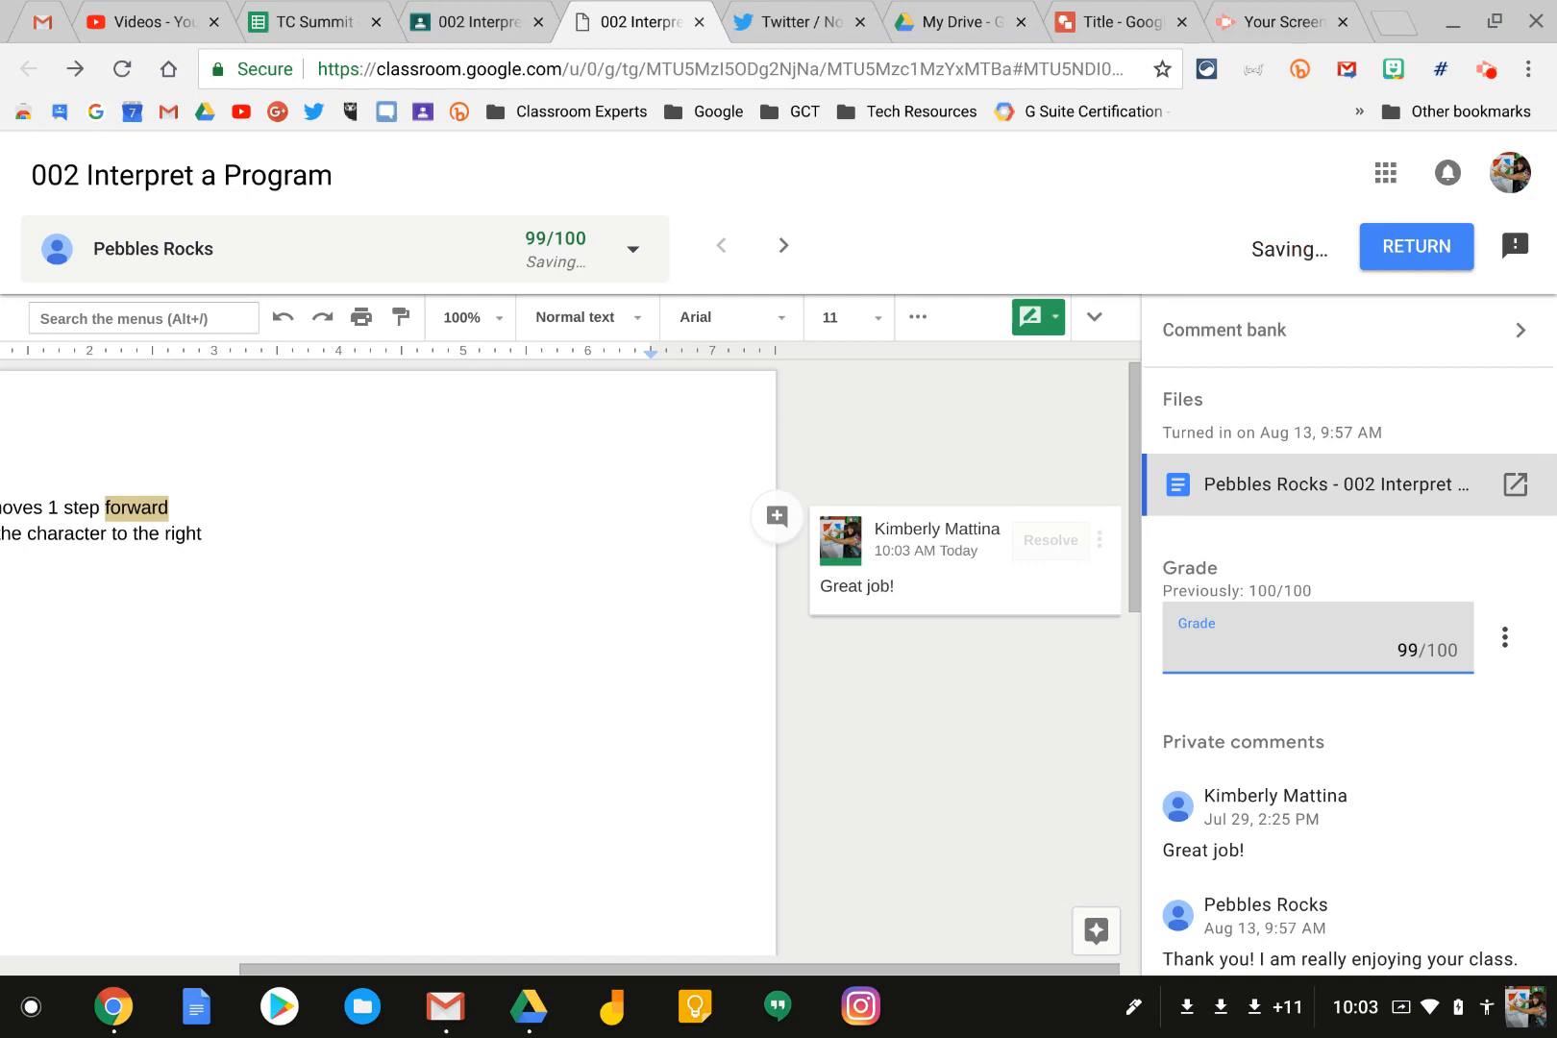
{"action": "left_click", "coordinate": [1392, 690]}
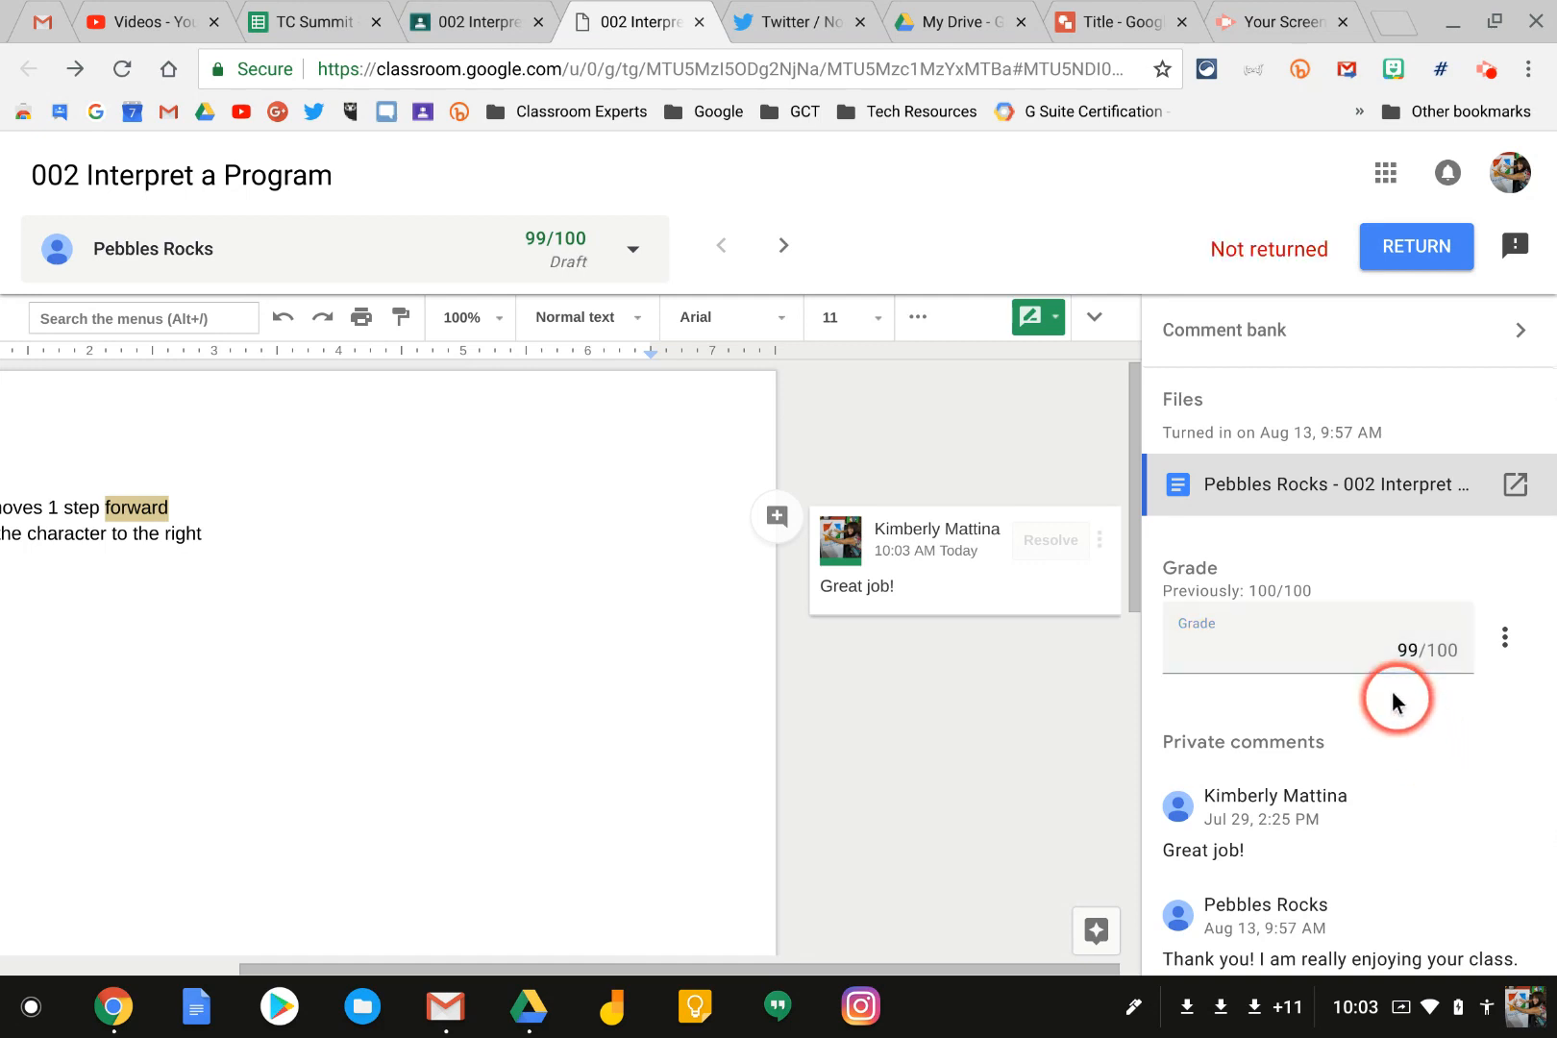
Return the graded submission to the student, confirm the return, and close the grading view.
{"action": "scroll", "coordinate": [1301, 682], "scroll_direction": "down", "scroll_amount": 2}
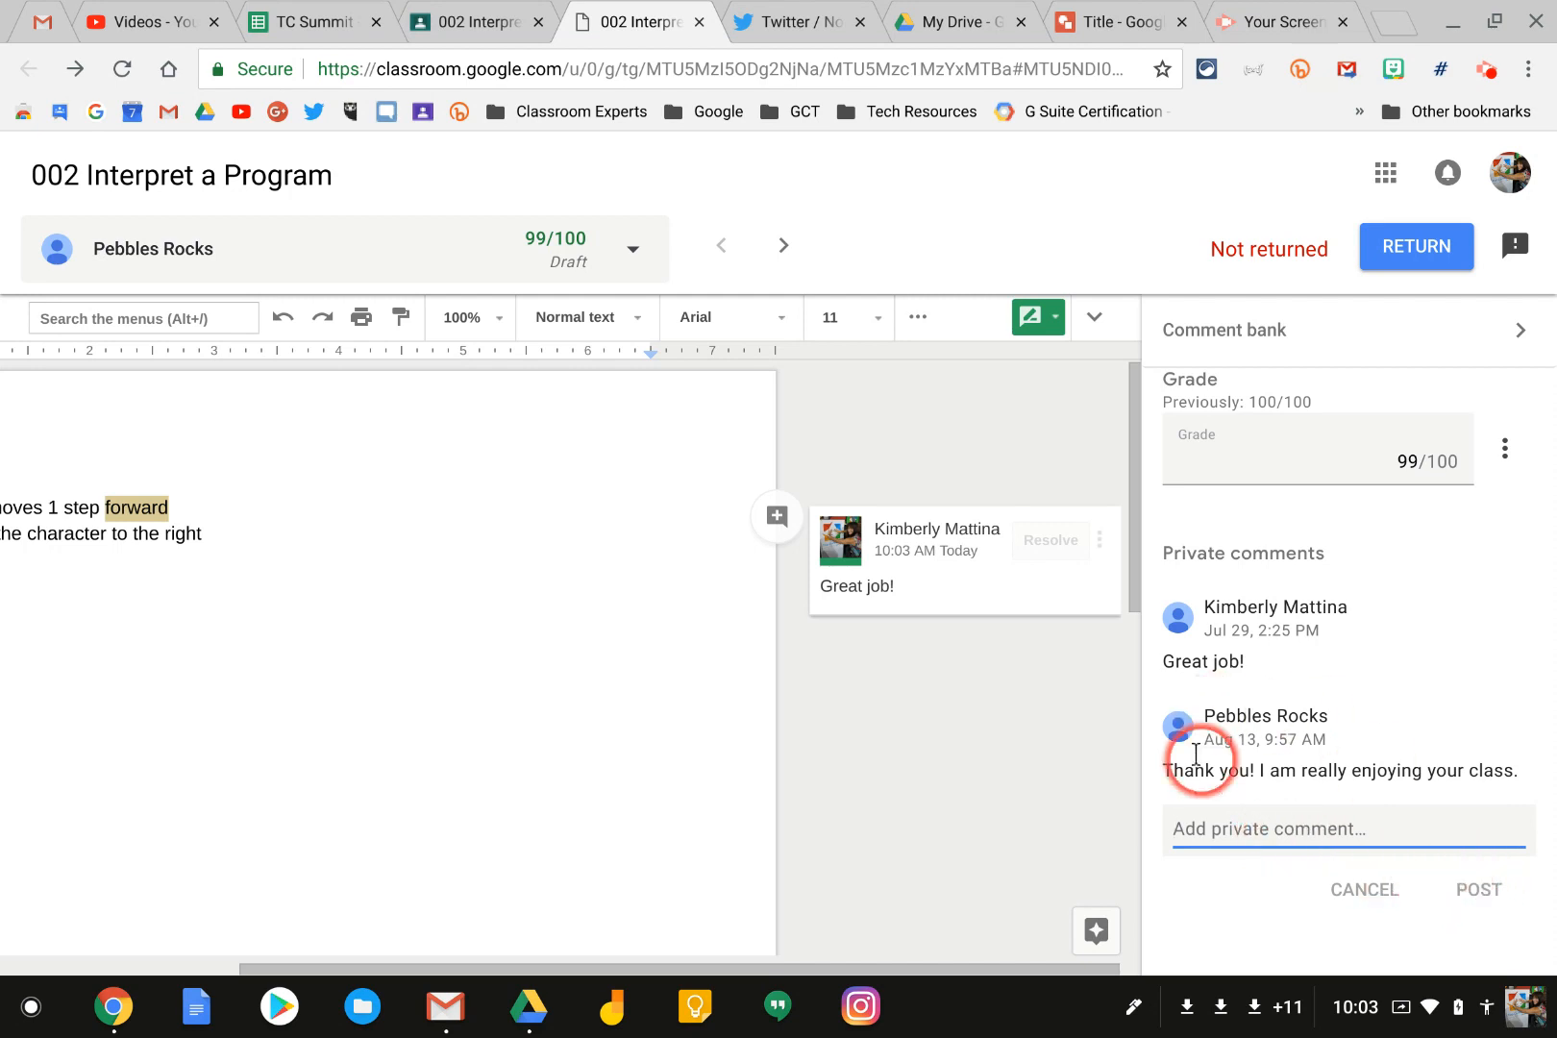
{"action": "left_click", "coordinate": [1394, 252]}
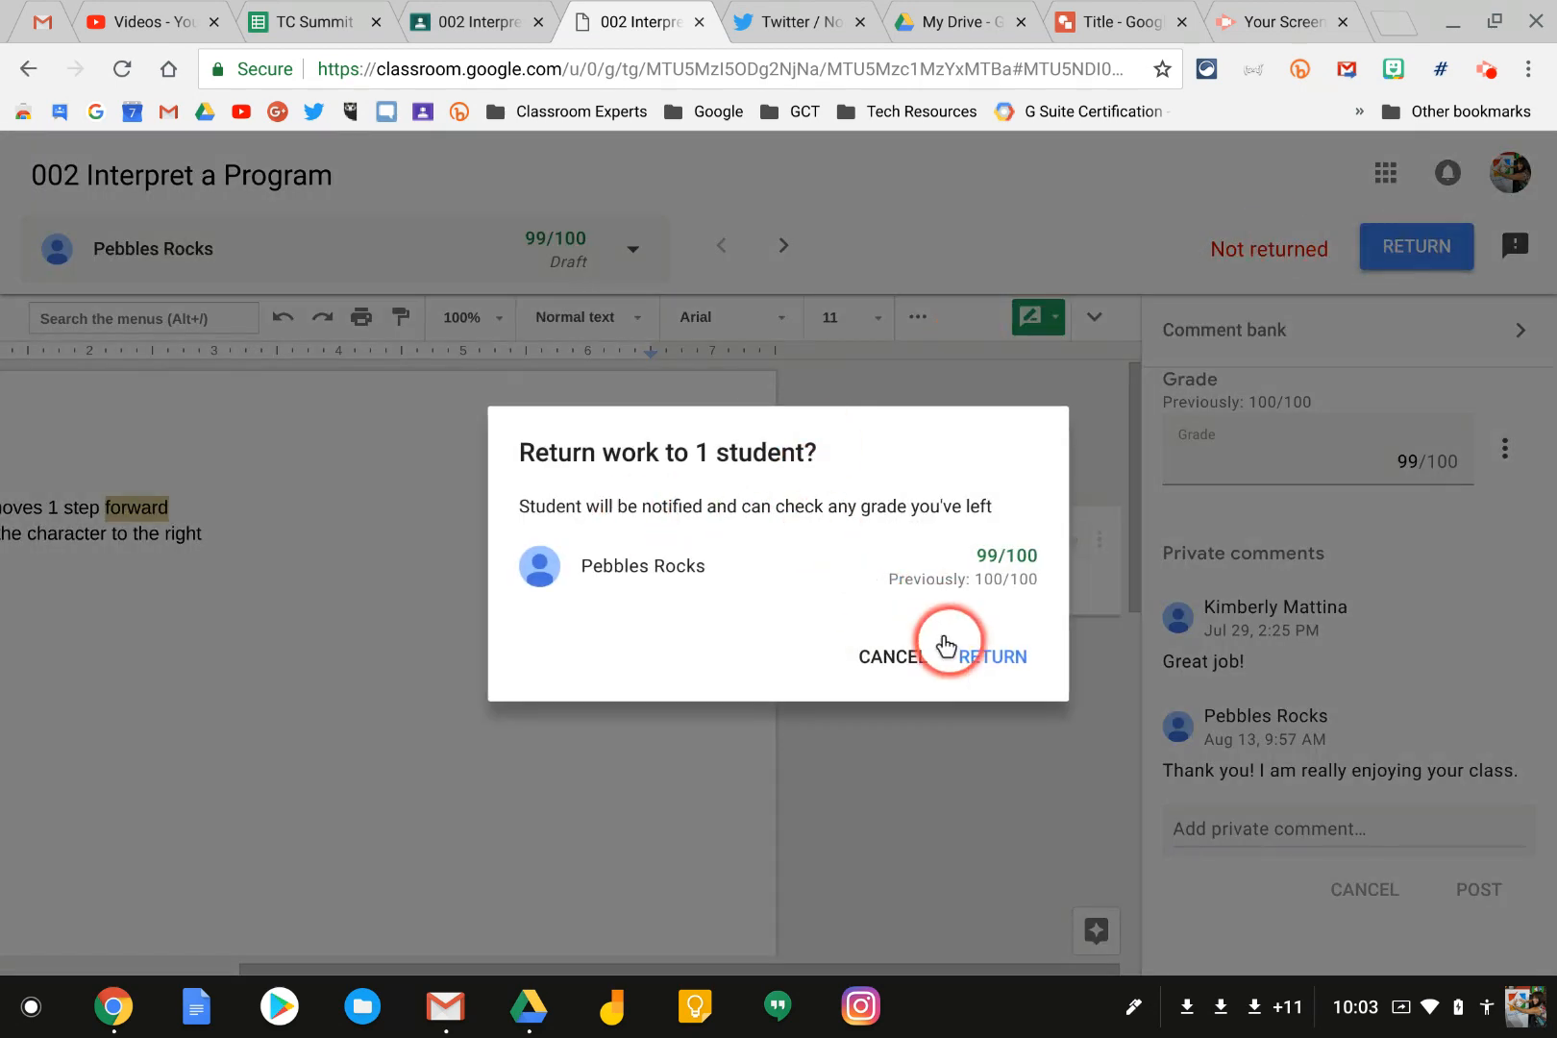
{"action": "left_click", "coordinate": [990, 655]}
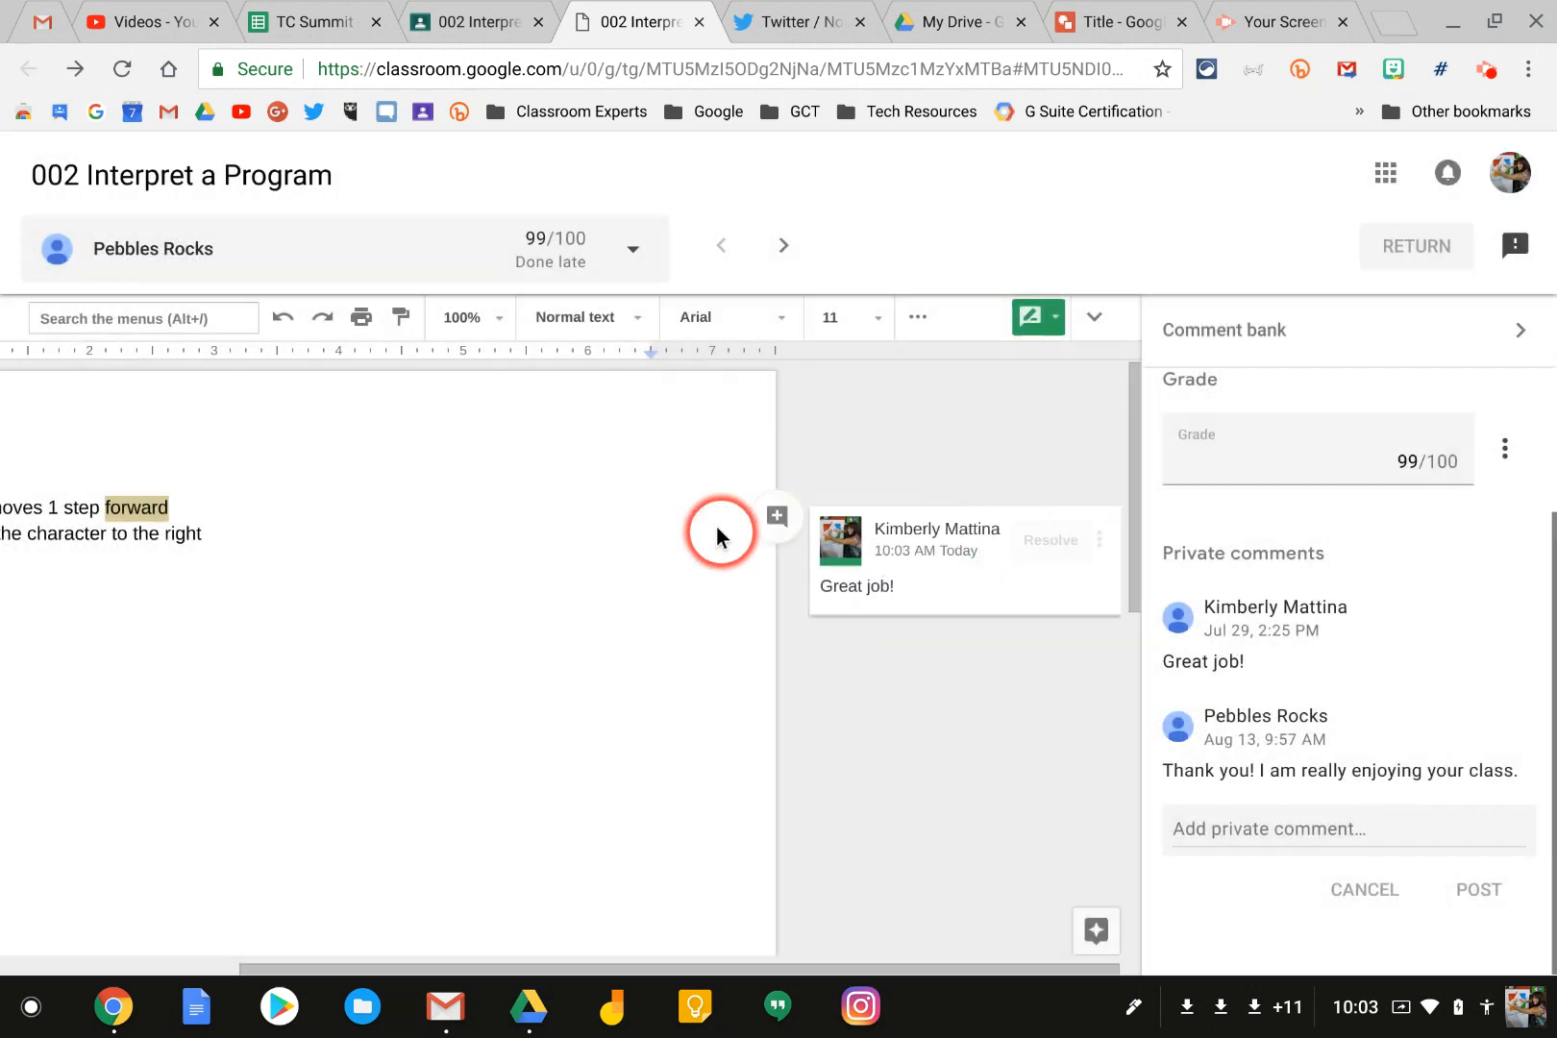
{"action": "left_click", "coordinate": [699, 23]}
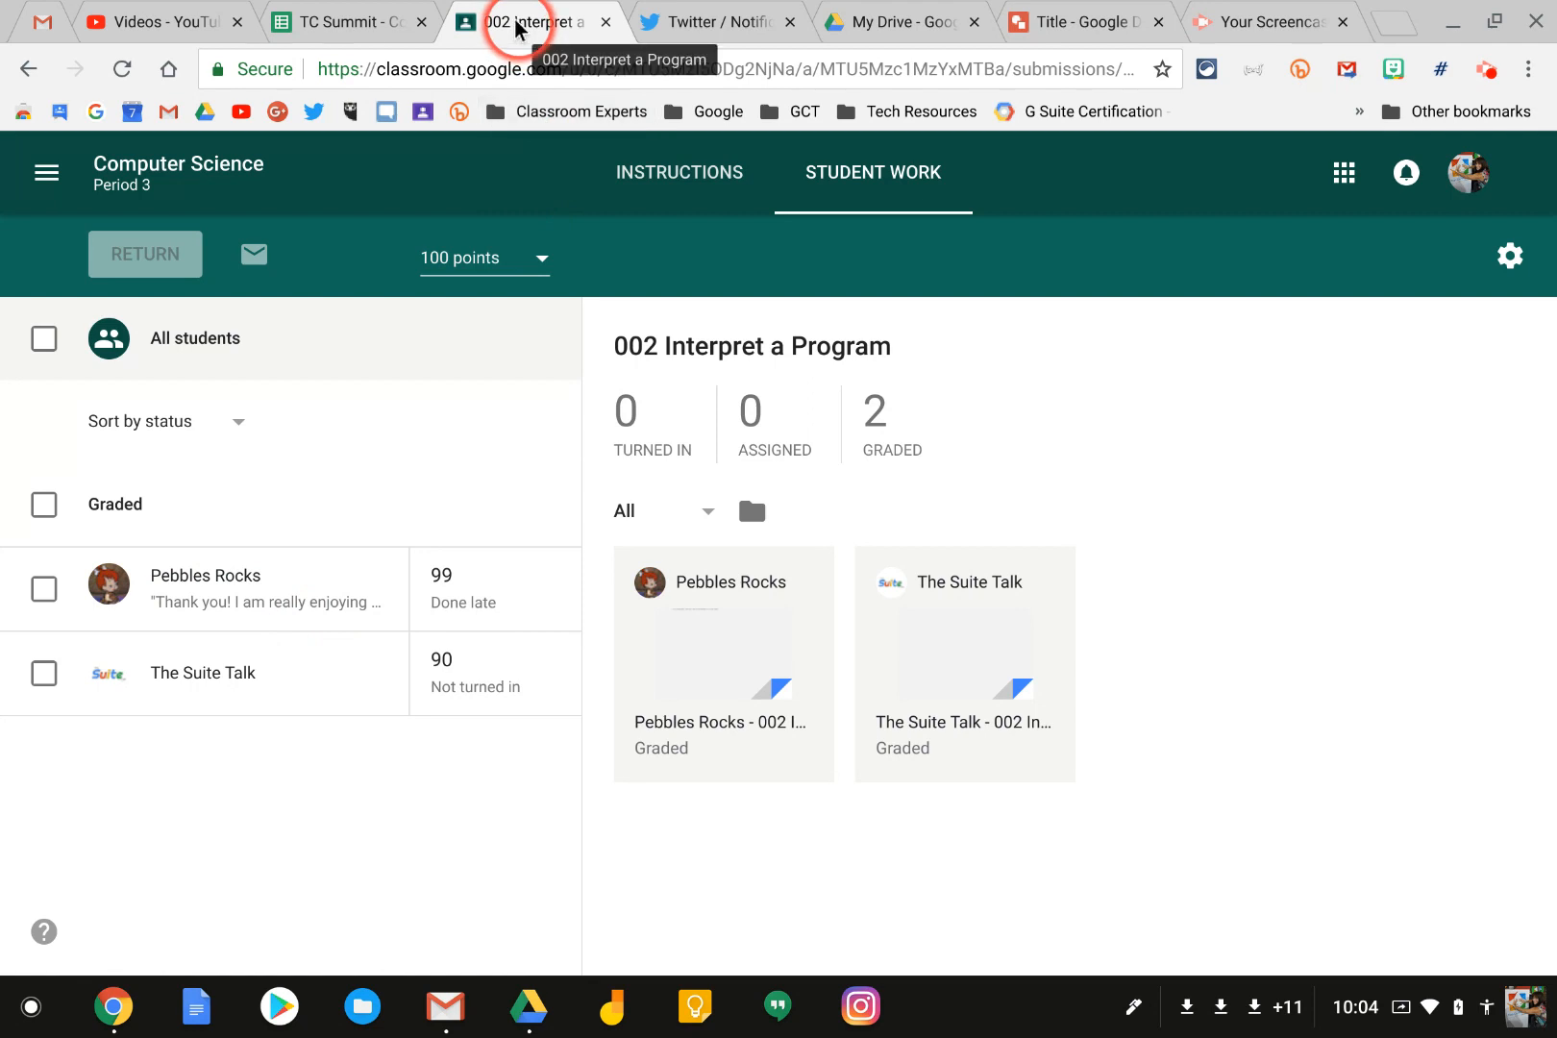
Switch to the student's account and open the Classwork page of the Computer Science class.
{"action": "left_click", "coordinate": [1467, 172]}
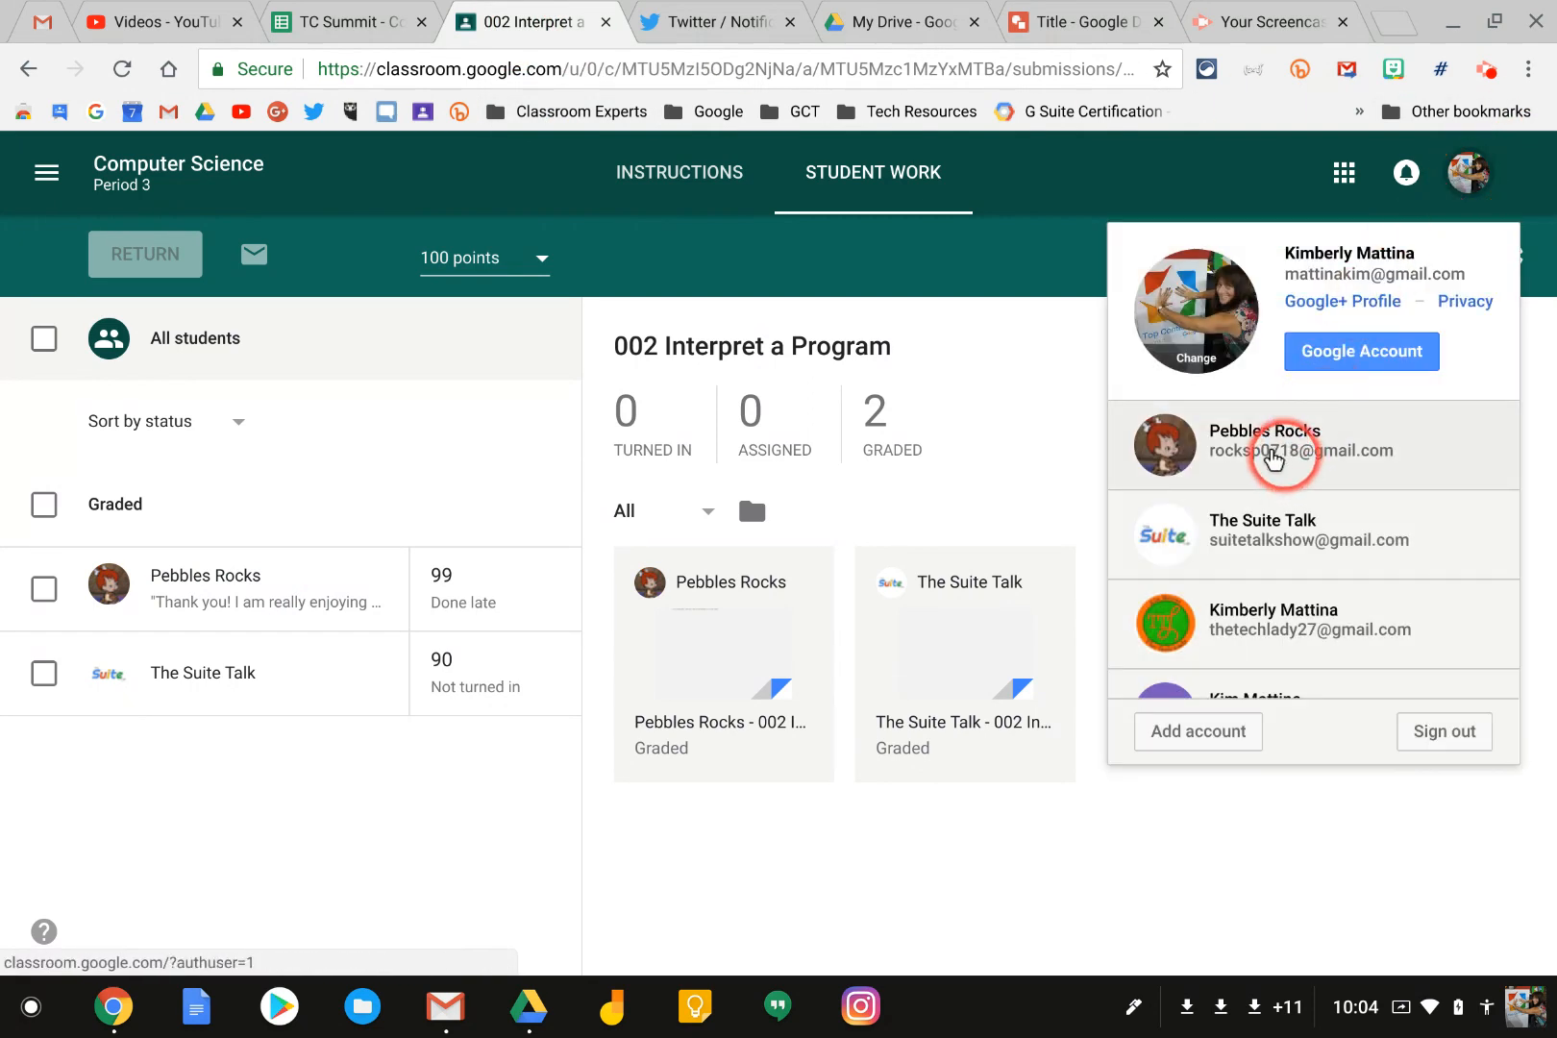
{"action": "left_click", "coordinate": [1274, 459]}
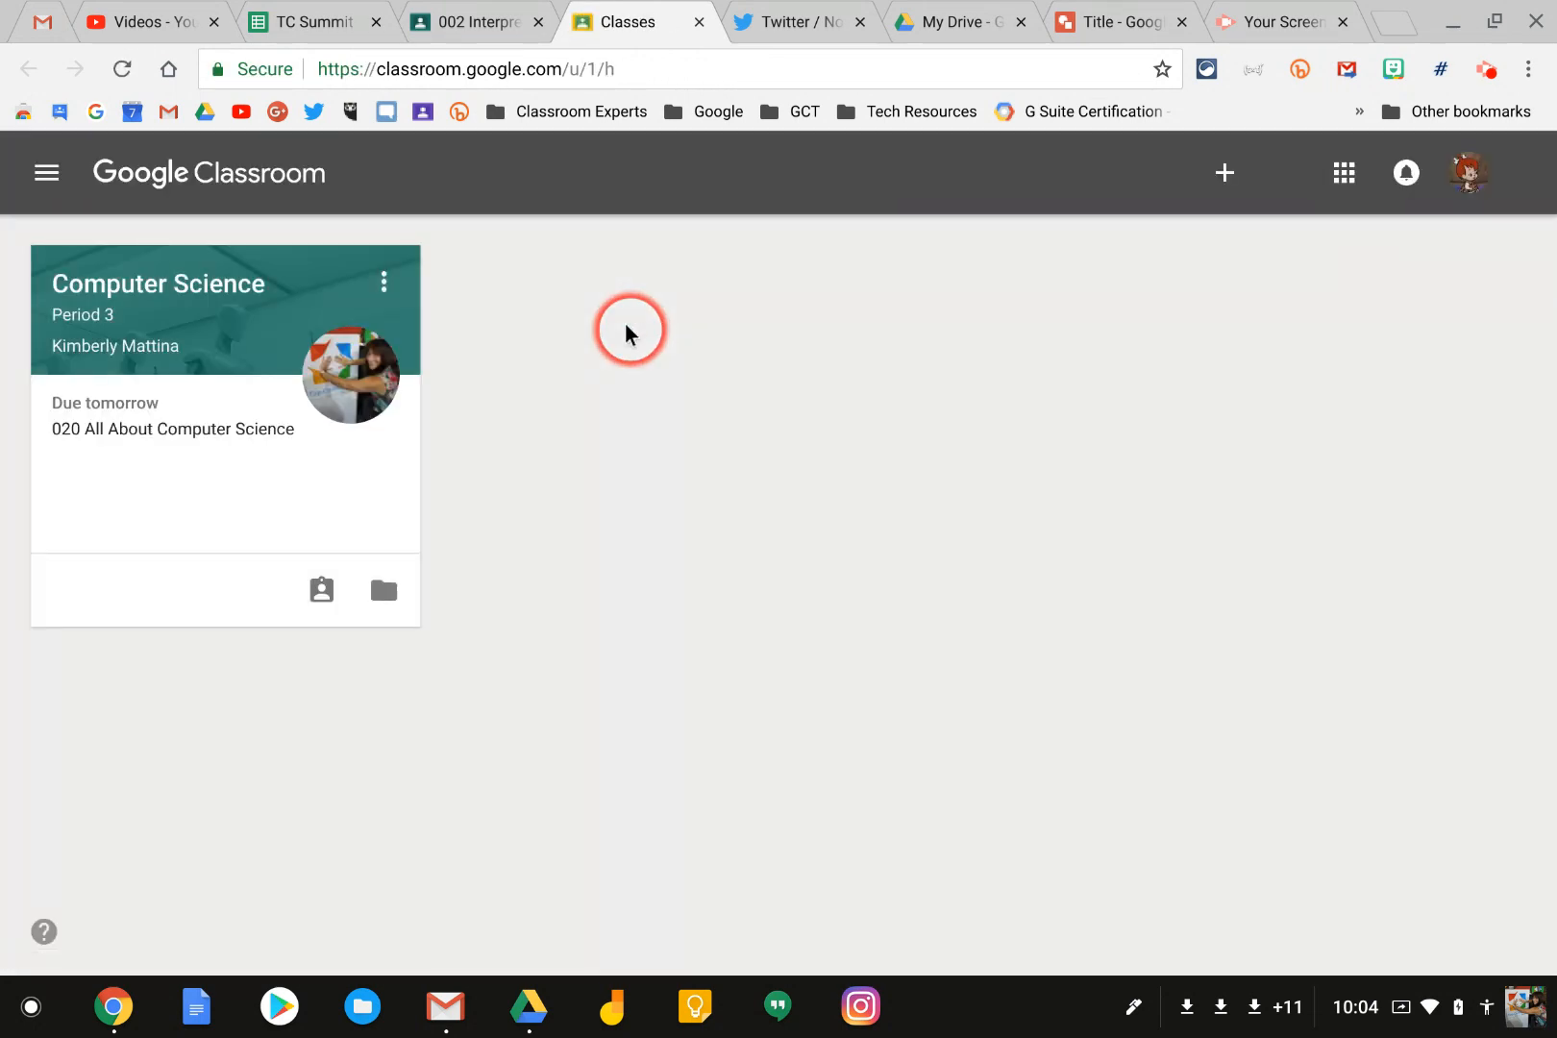
{"action": "left_click", "coordinate": [85, 286]}
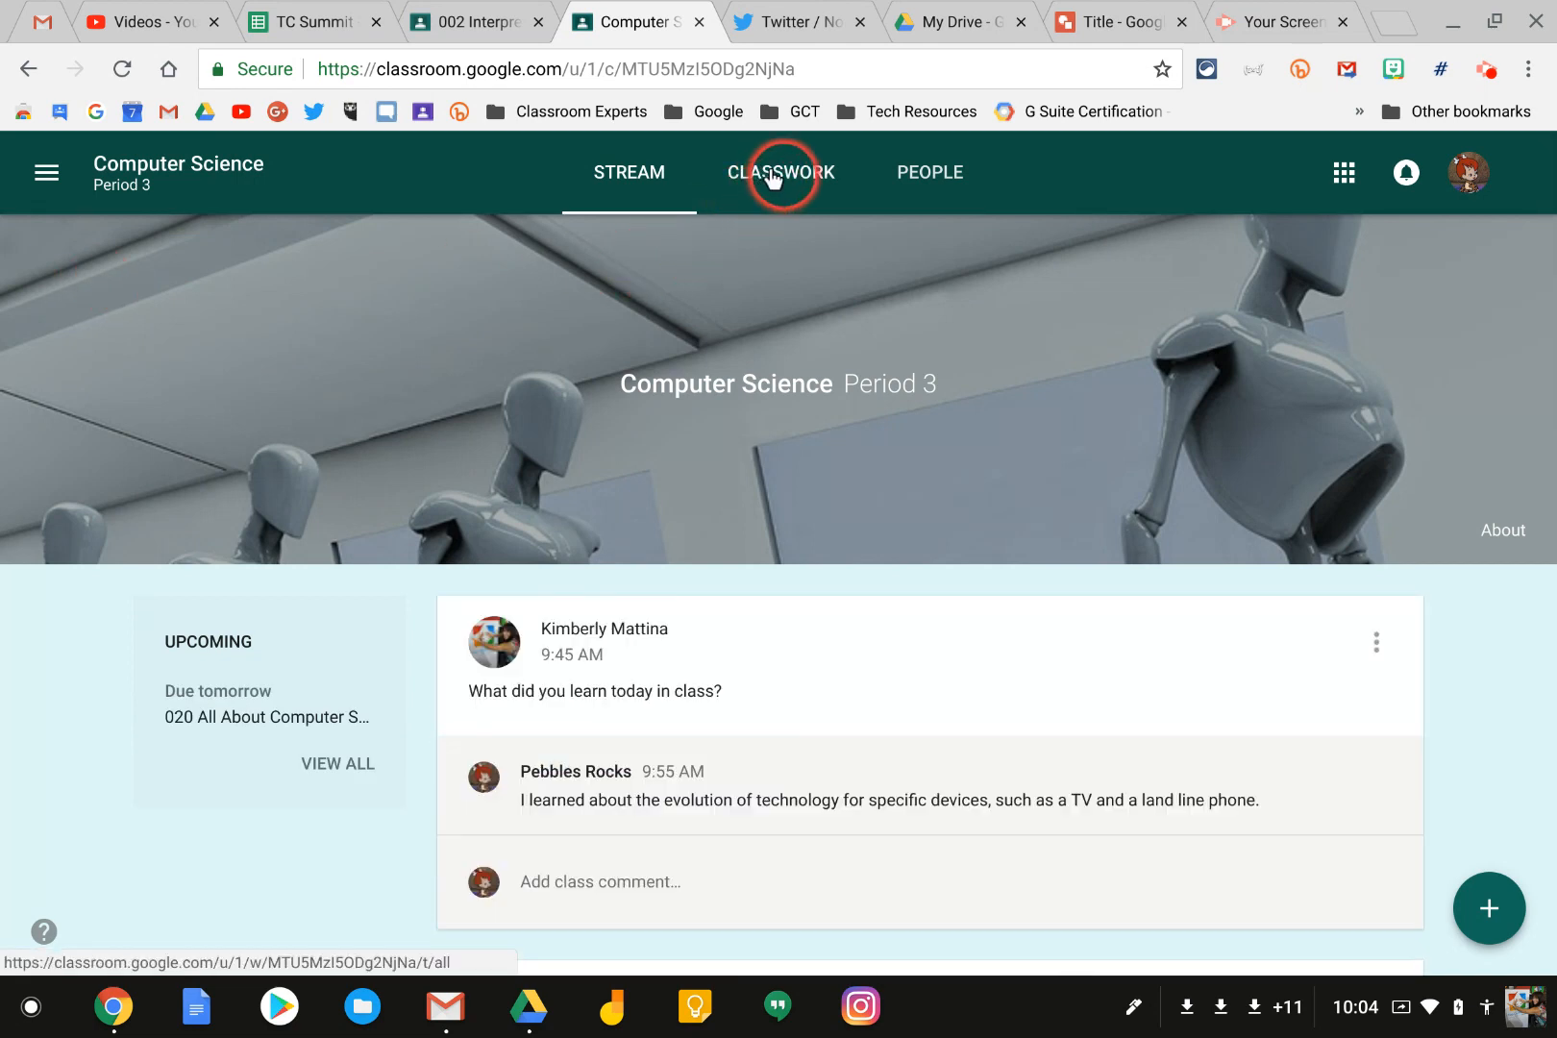
{"action": "left_click", "coordinate": [774, 176]}
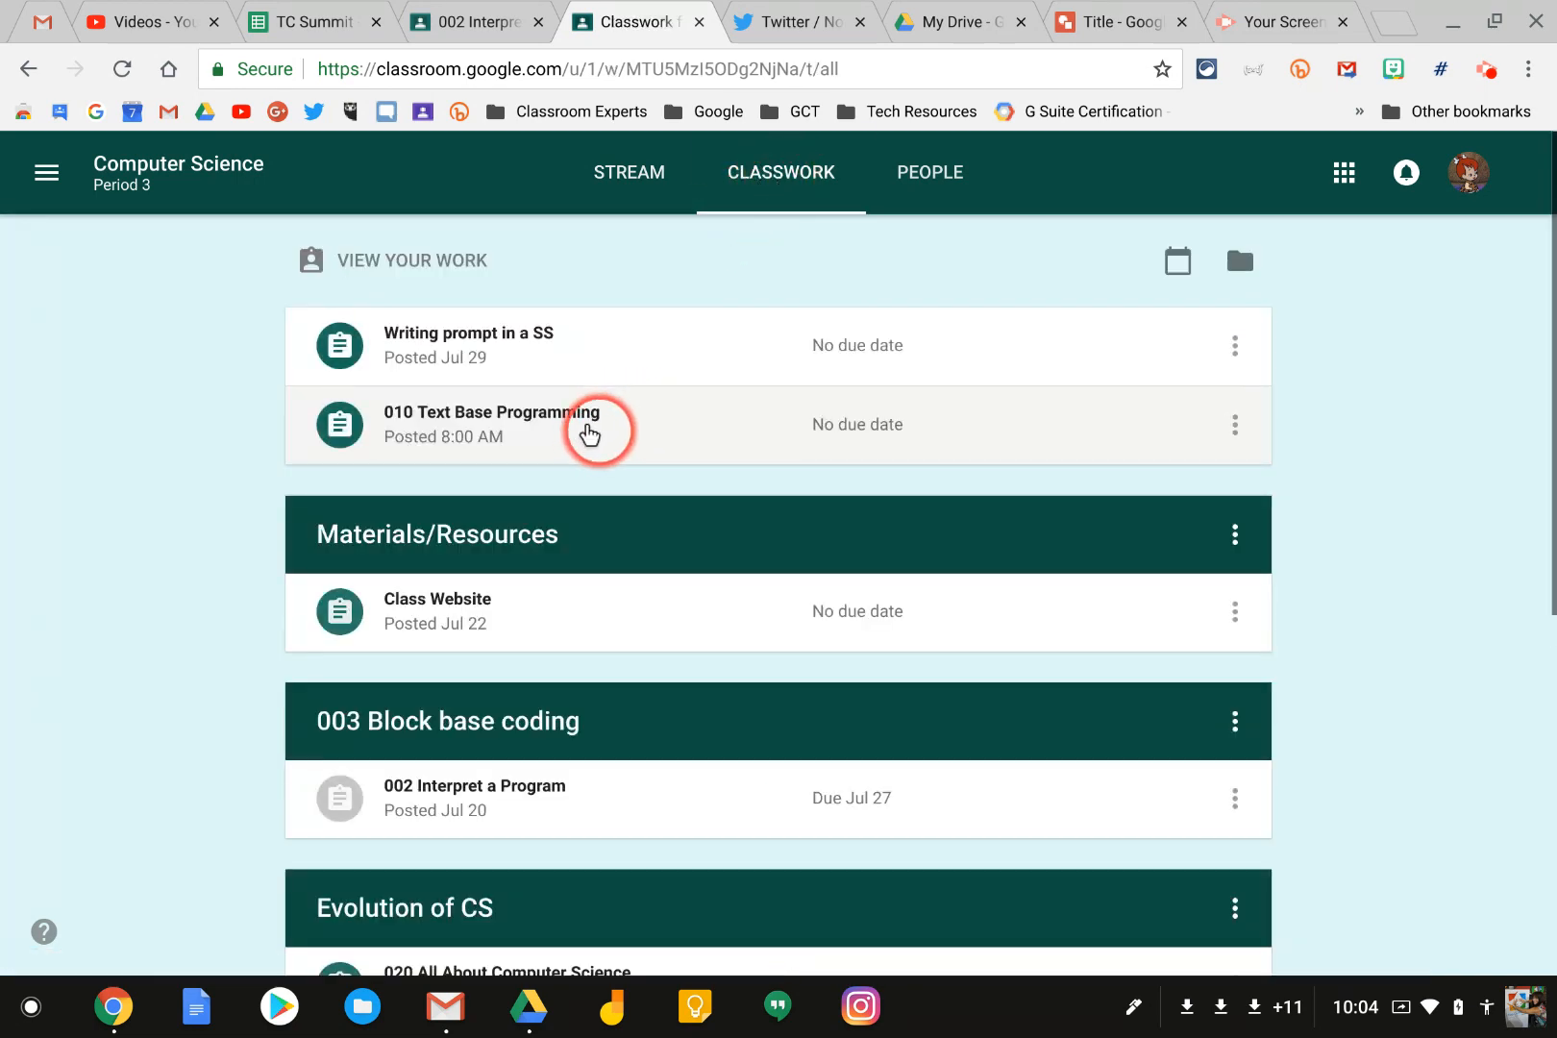
Open the 002 Interpret a Program assignment as the student and examine its grade, attached document and private comments.
{"action": "scroll", "coordinate": [589, 435], "scroll_direction": "down", "scroll_amount": 3}
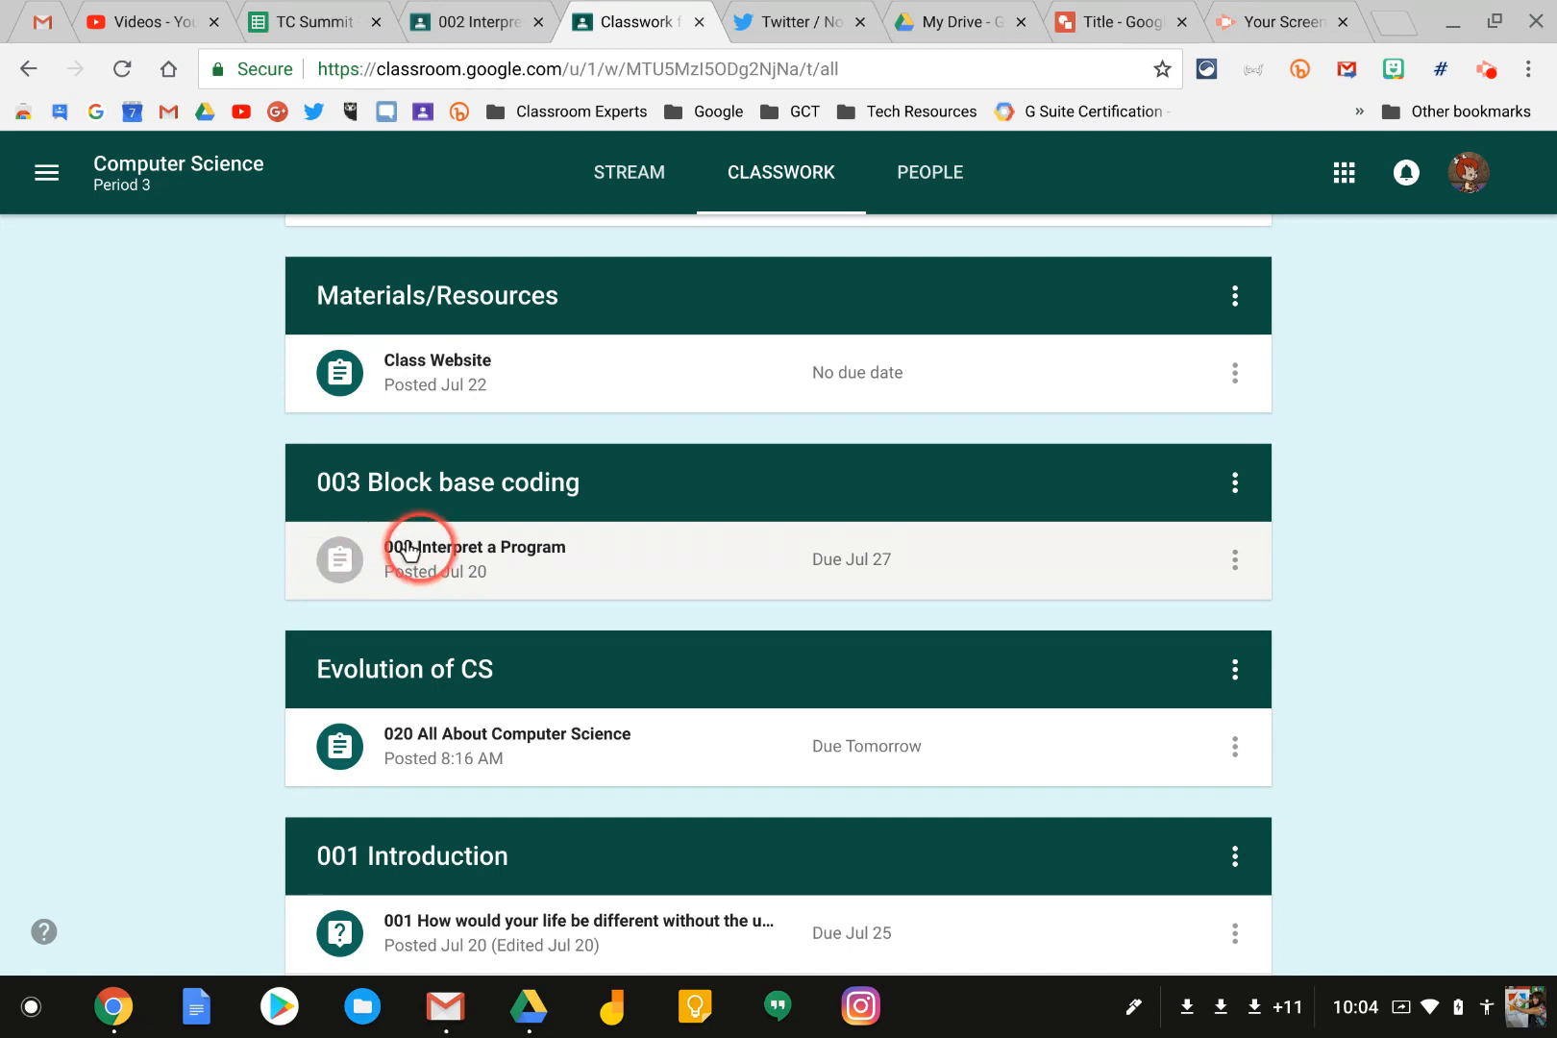
{"action": "left_click", "coordinate": [467, 551]}
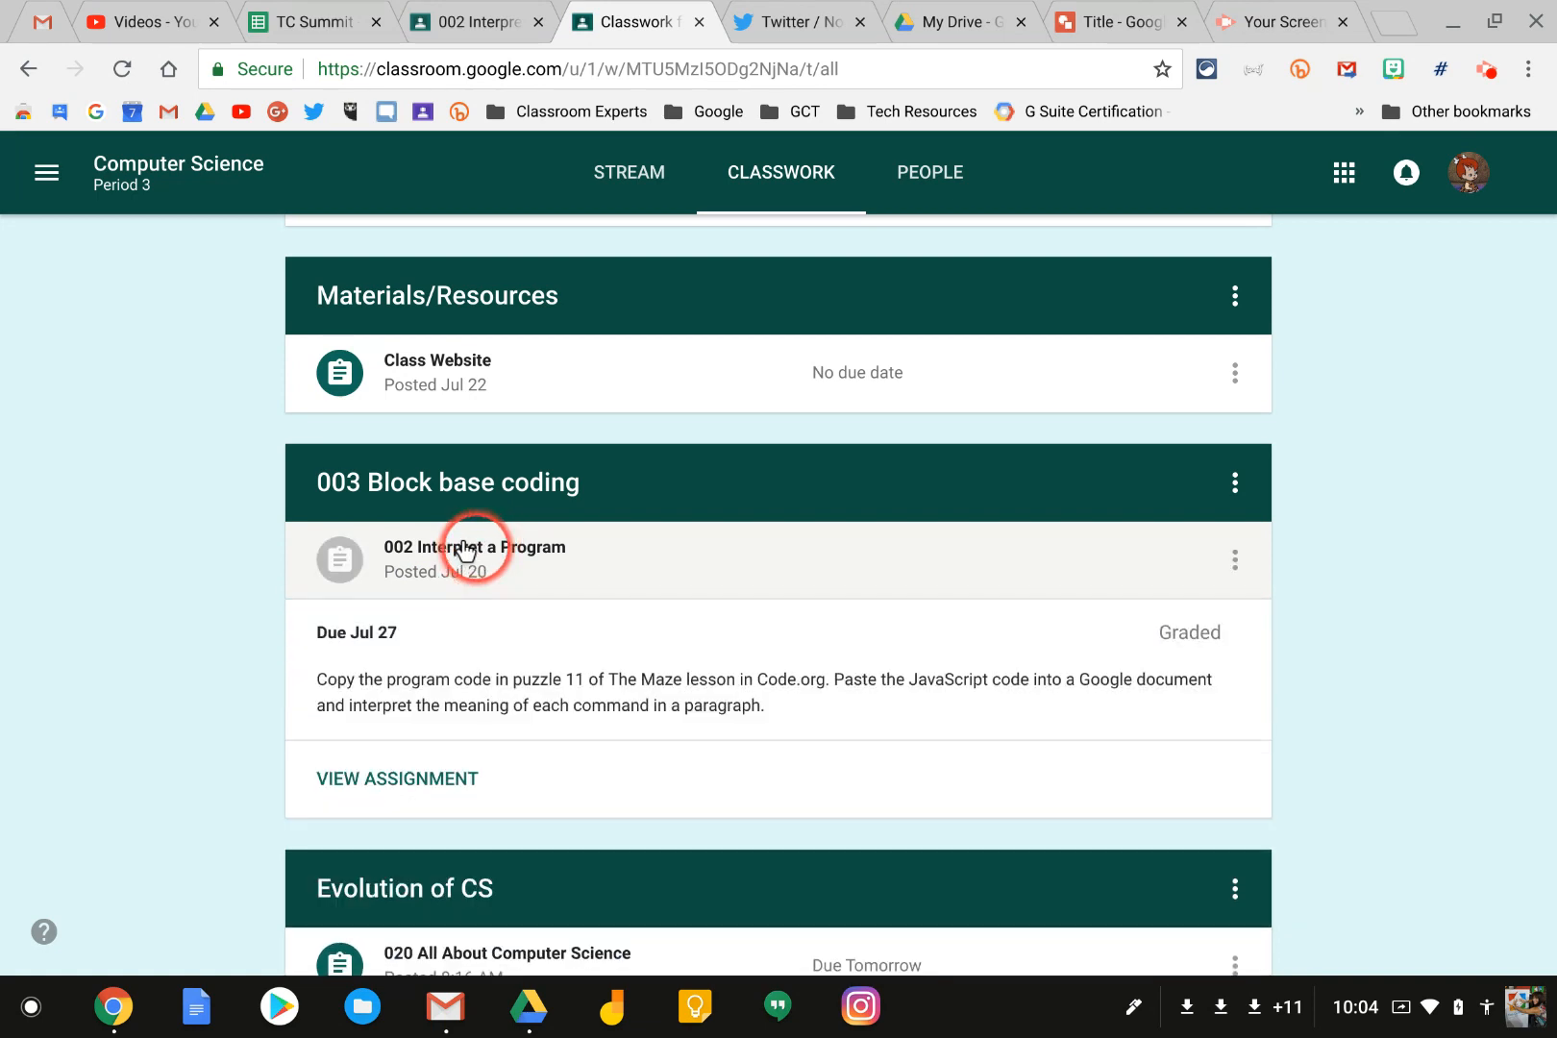
{"action": "left_click", "coordinate": [411, 780]}
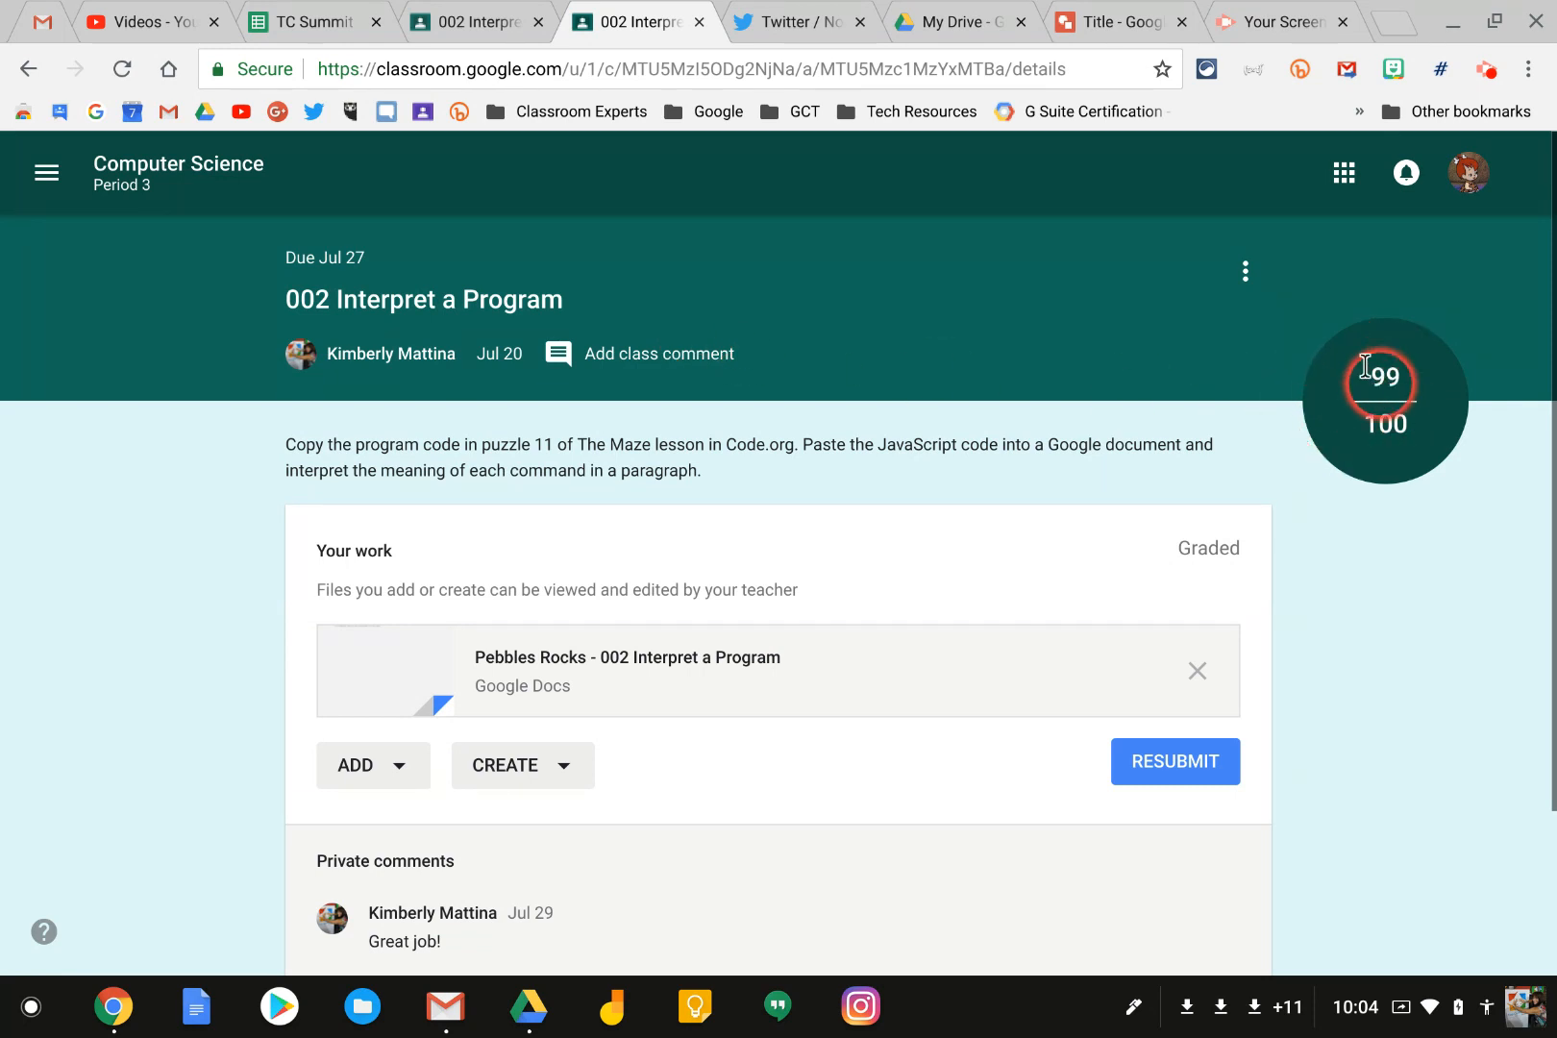
{"action": "scroll", "coordinate": [678, 671], "scroll_direction": "down", "scroll_amount": 2}
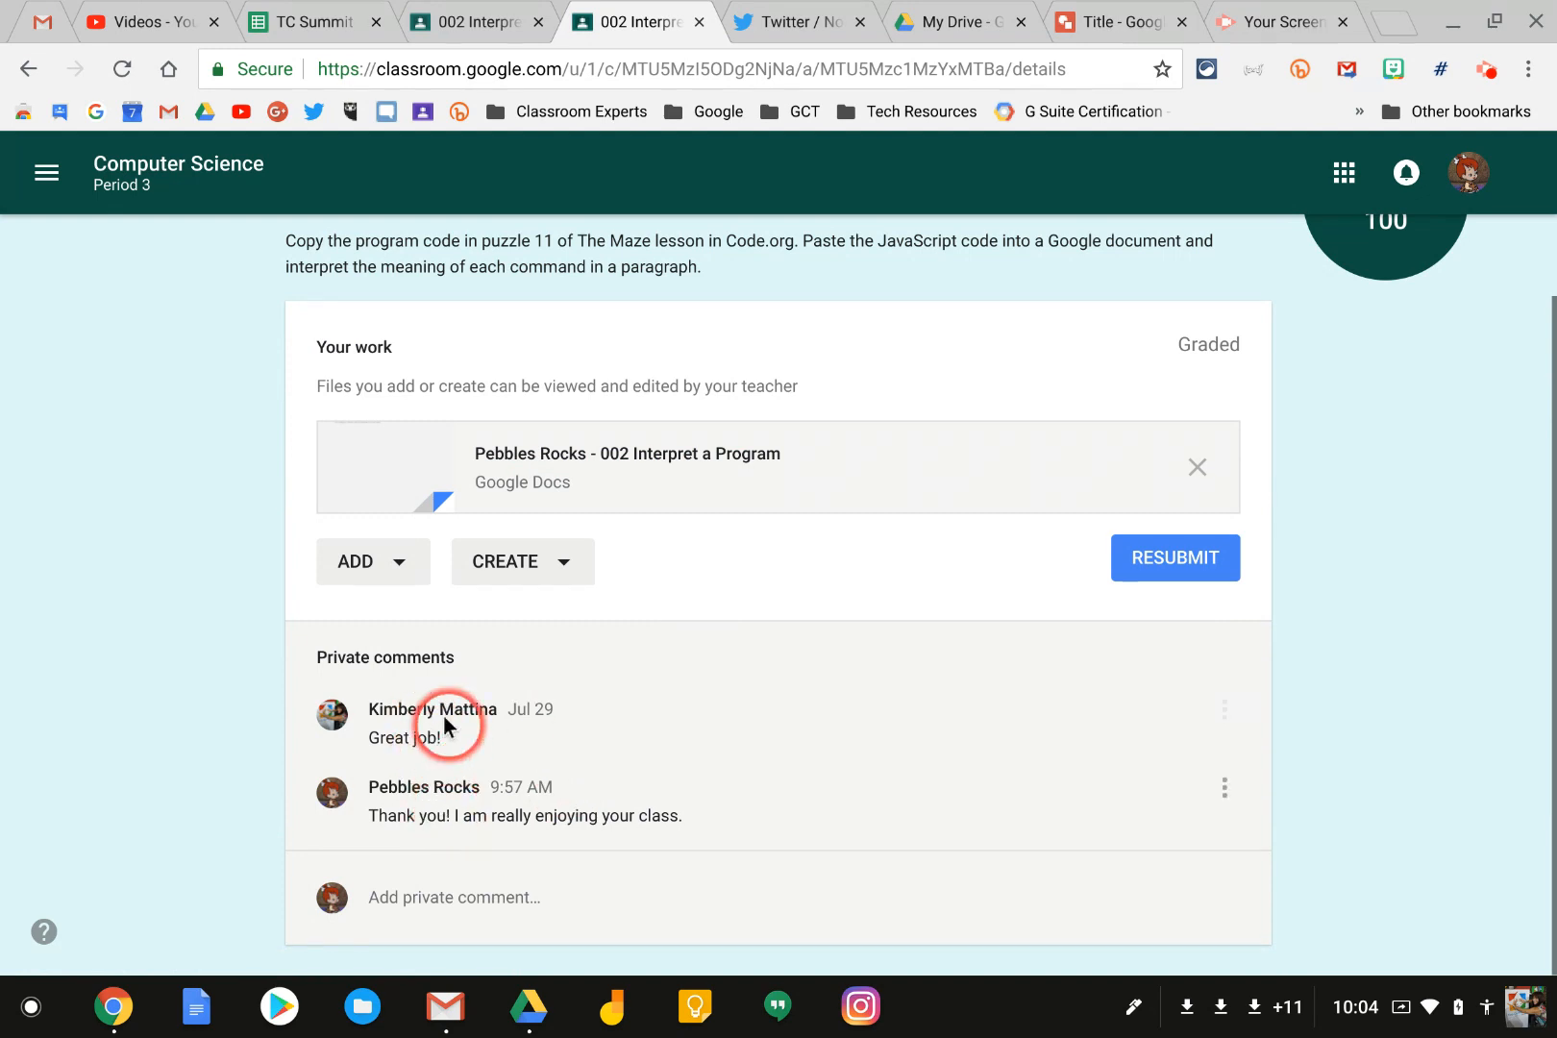
{"action": "scroll", "coordinate": [605, 658], "scroll_direction": "up", "scroll_amount": 2}
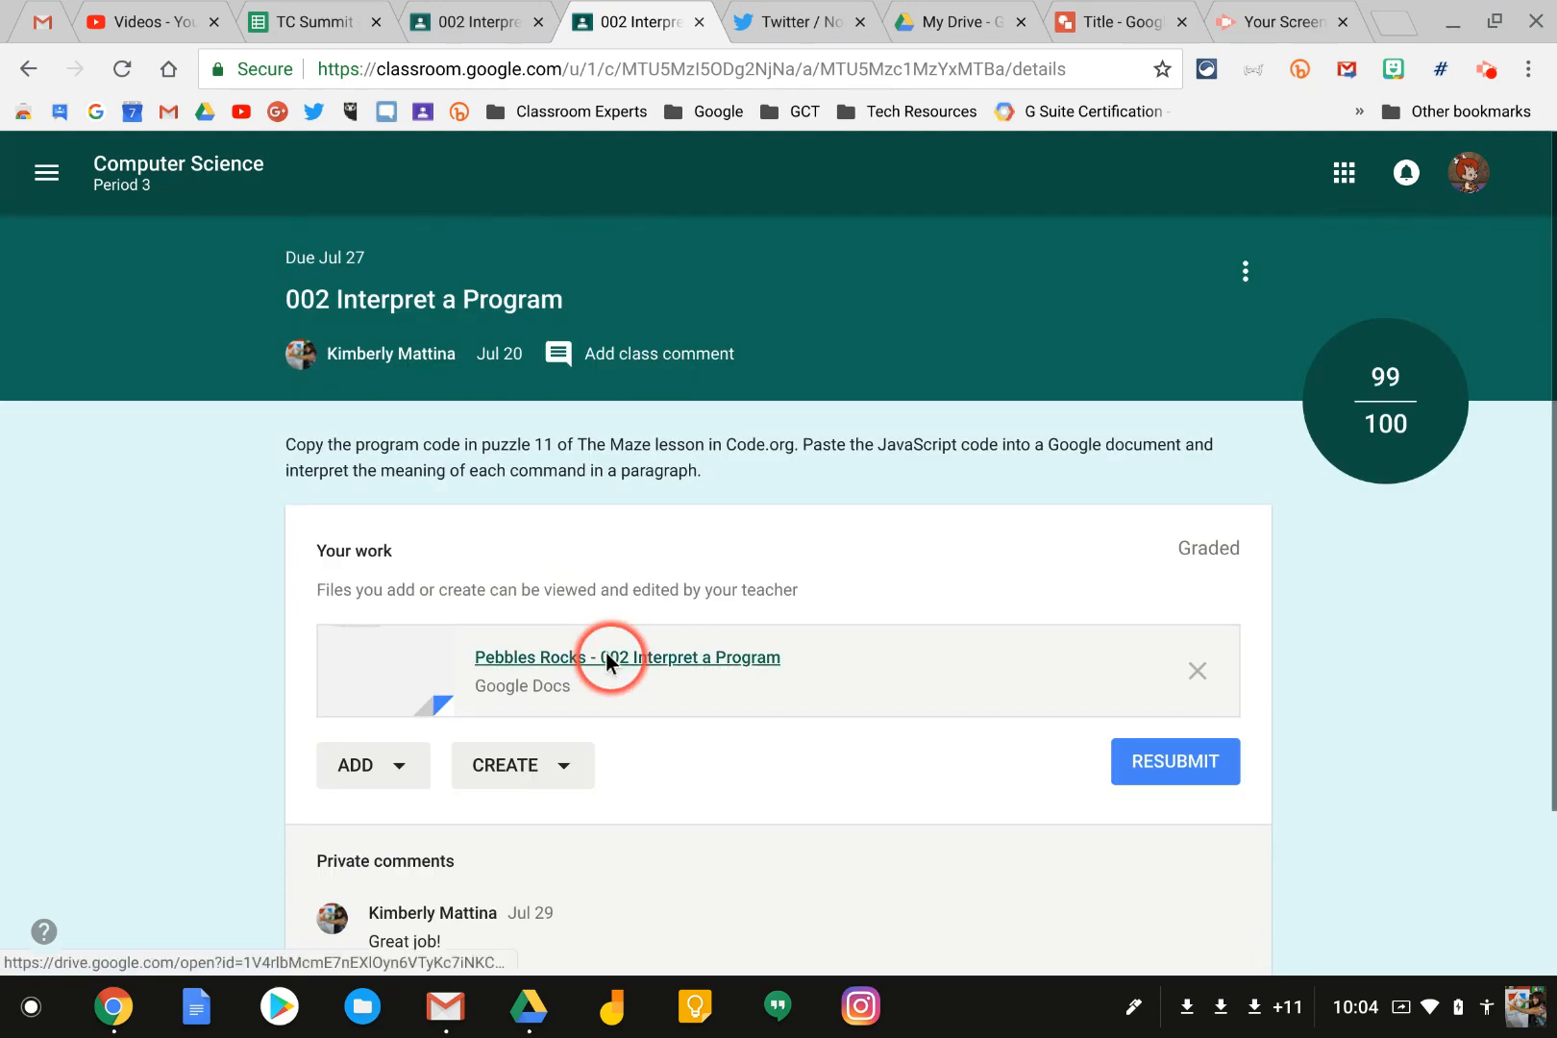
{"action": "left_click", "coordinate": [1485, 71]}
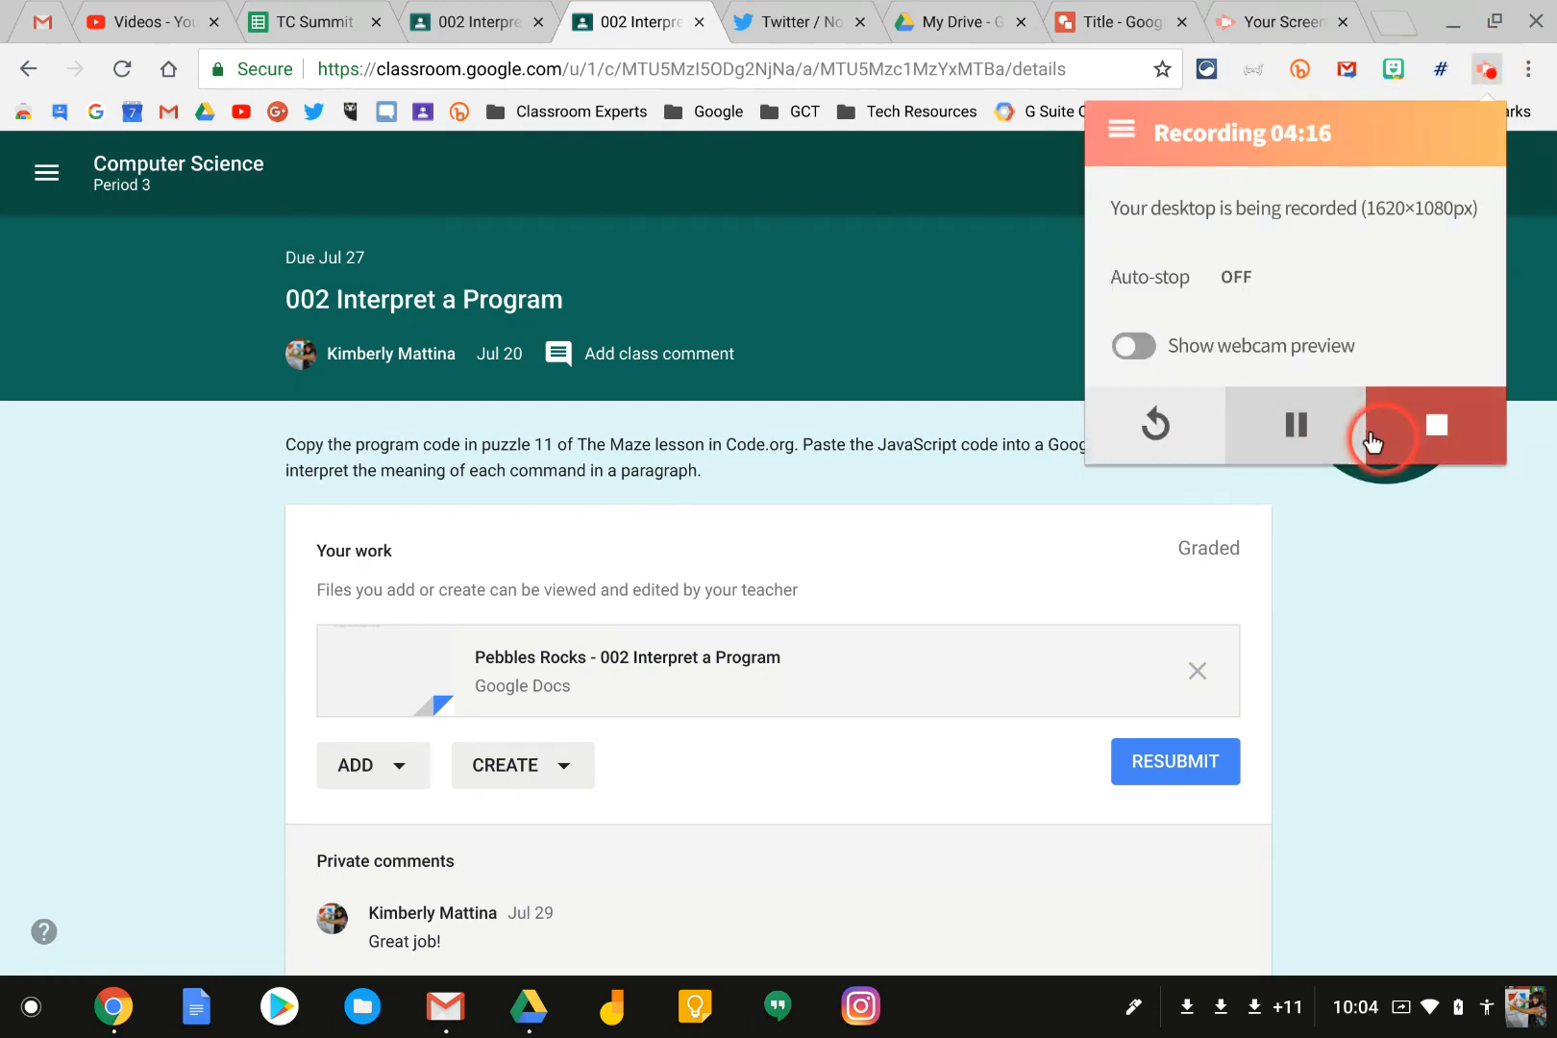